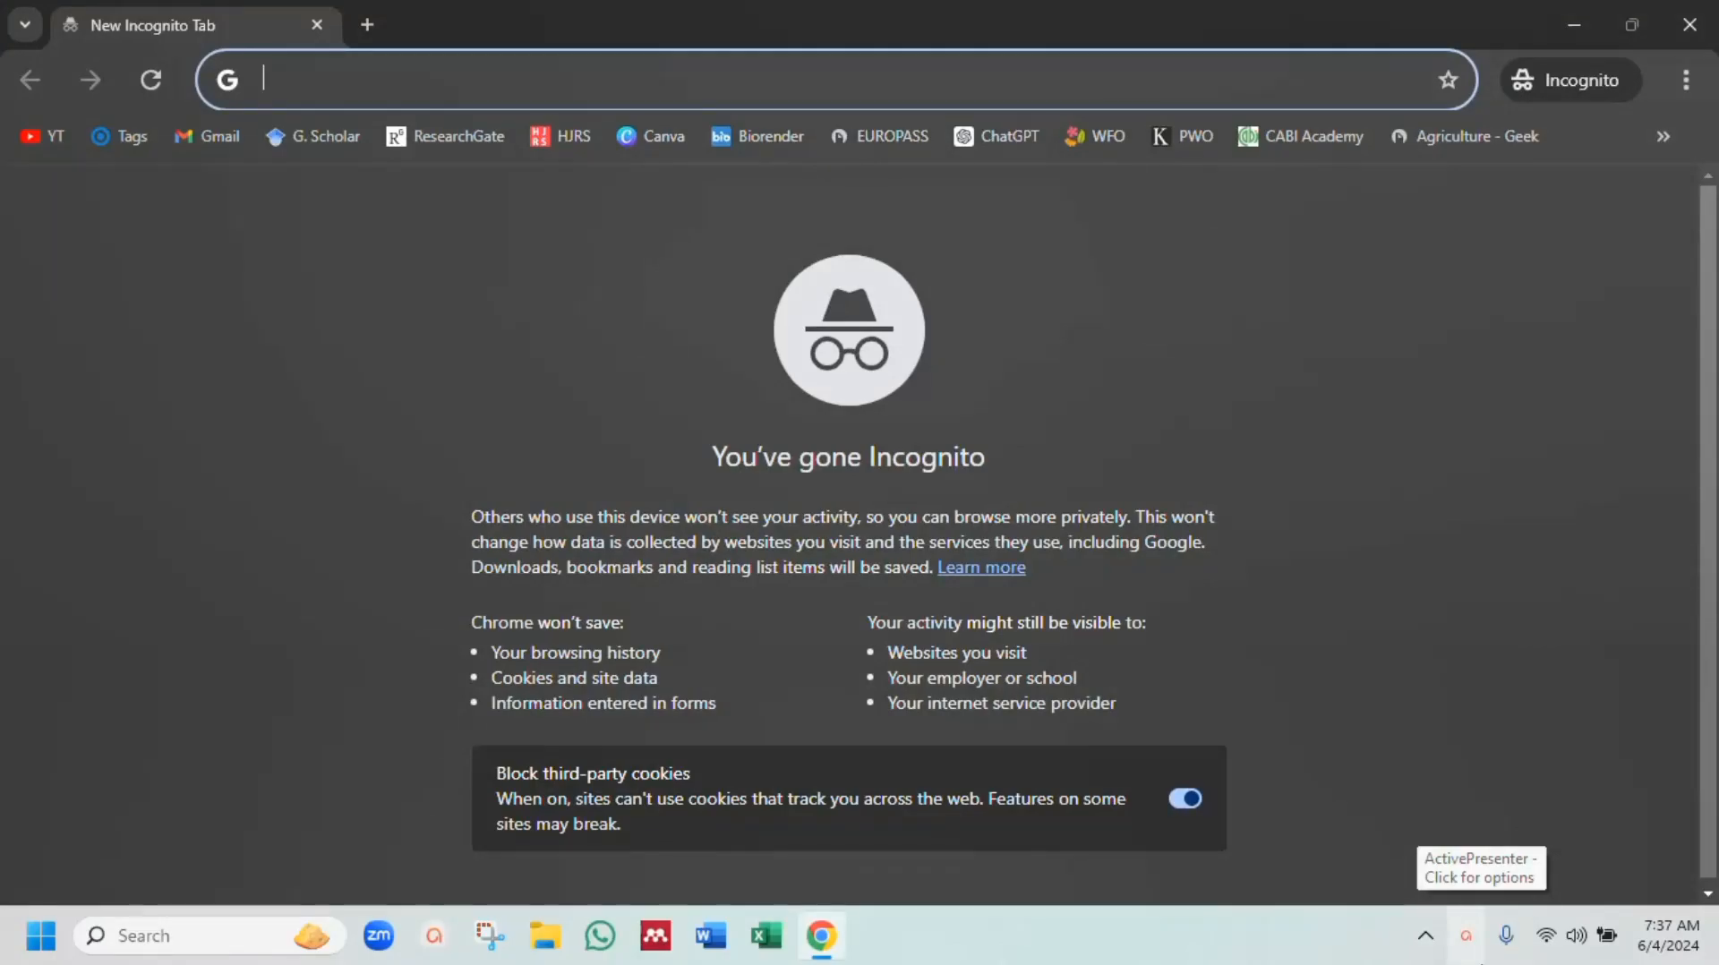
Step: Search the web for "Rufus download" and open the official rufus.ie site
text(Rufu)
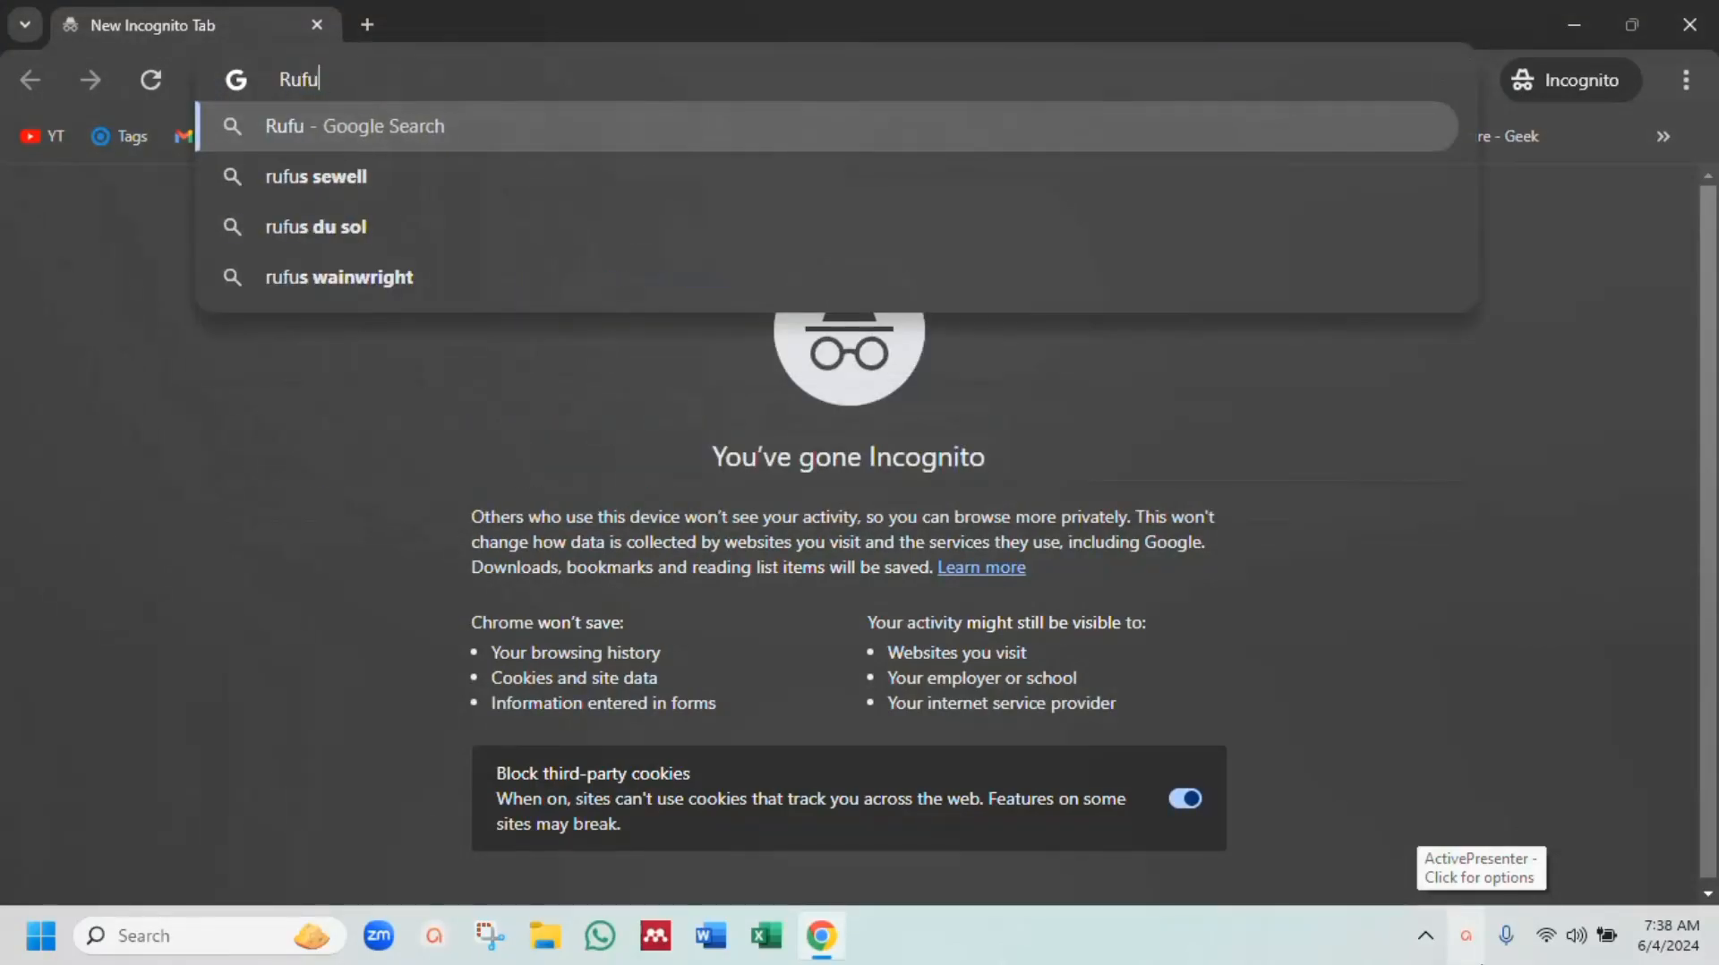
text(s download)
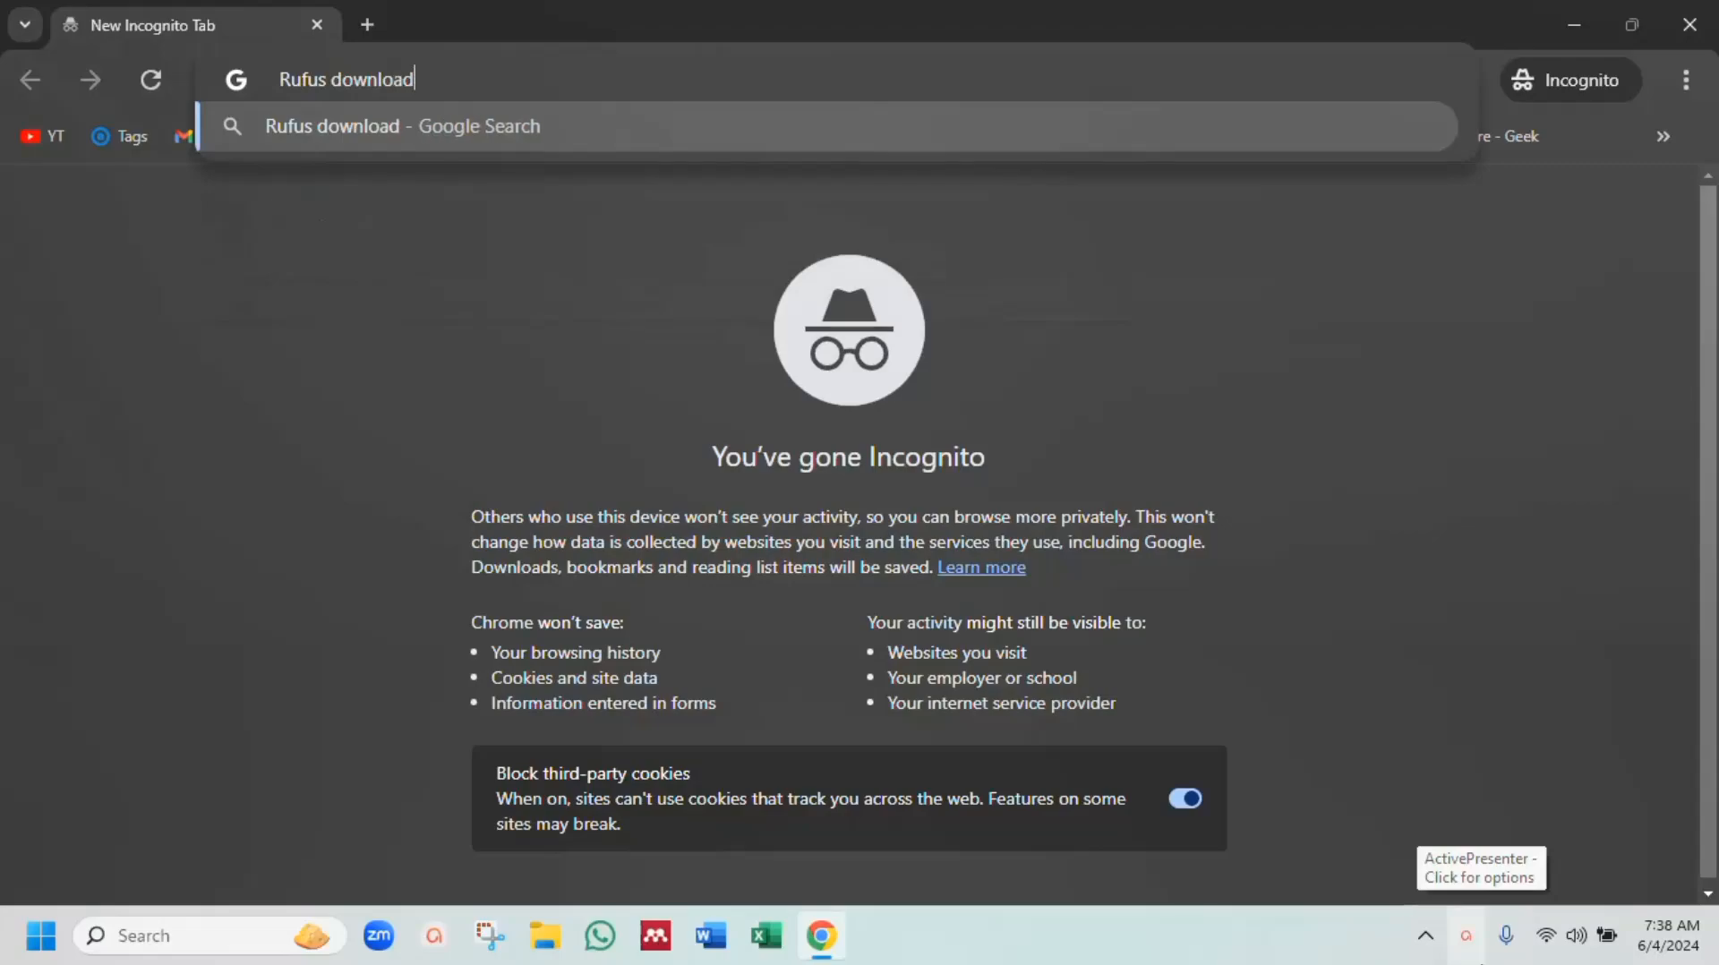
key(Return)
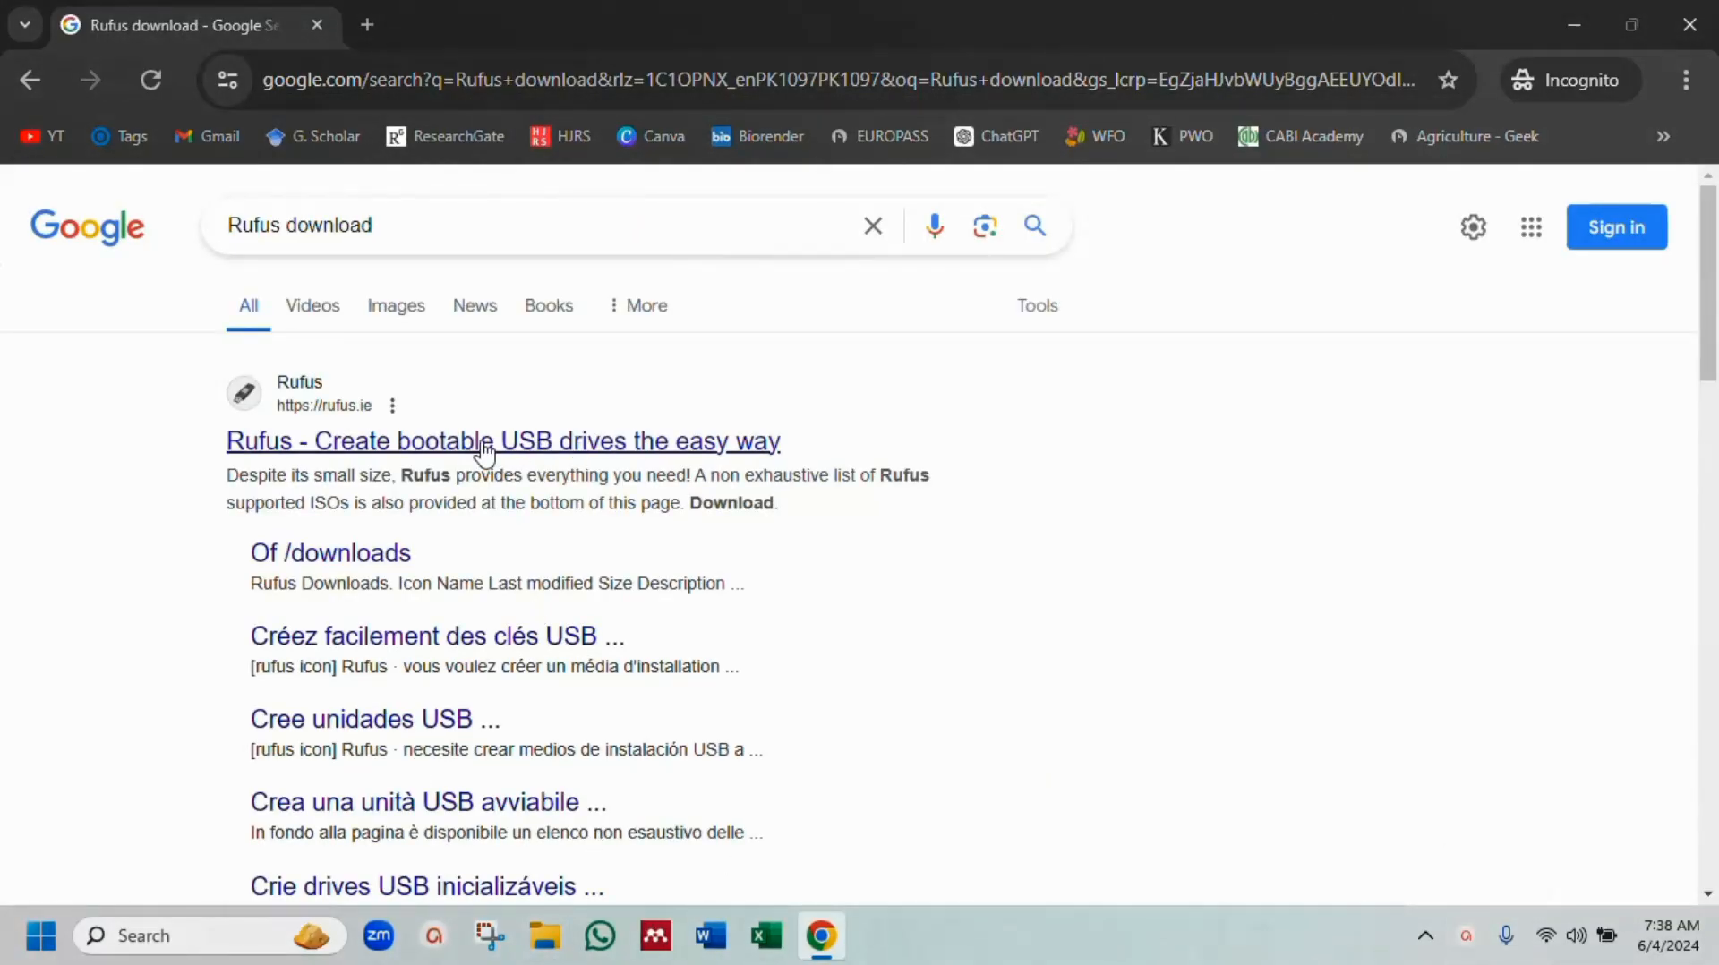
click(552, 440)
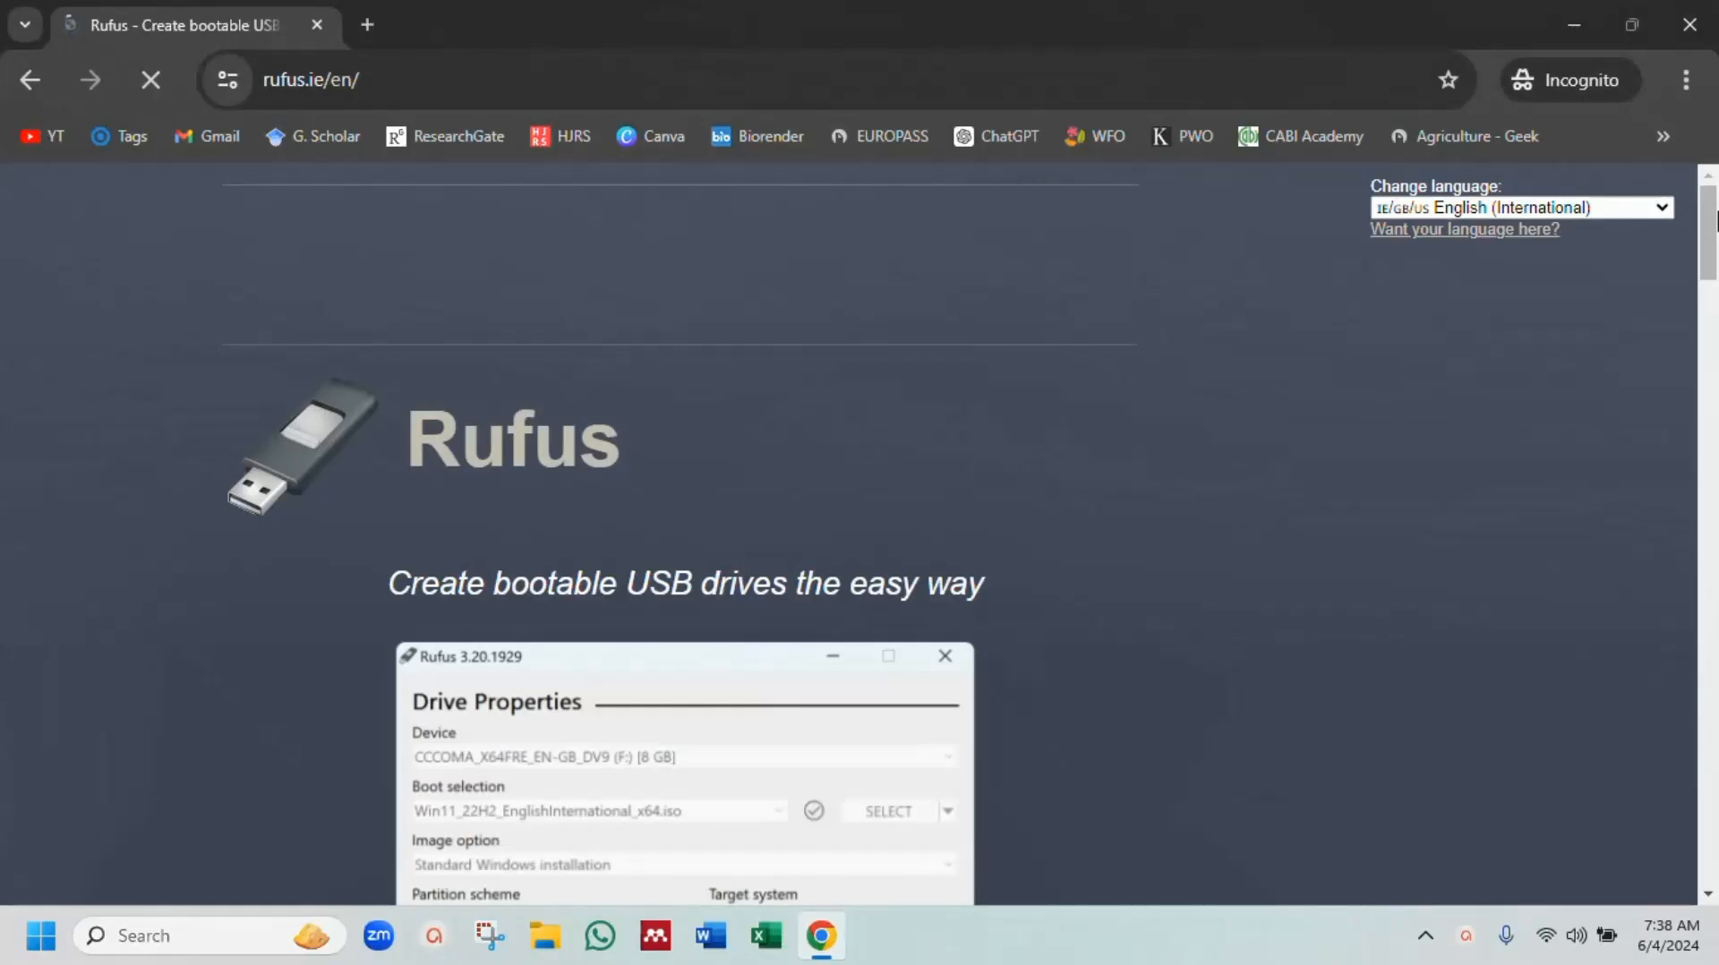
Step: Download the portable Windows x64 release rufus-4.5p.exe from the latest releases and save it in Downloads
drag(1711, 230, 1717, 411)
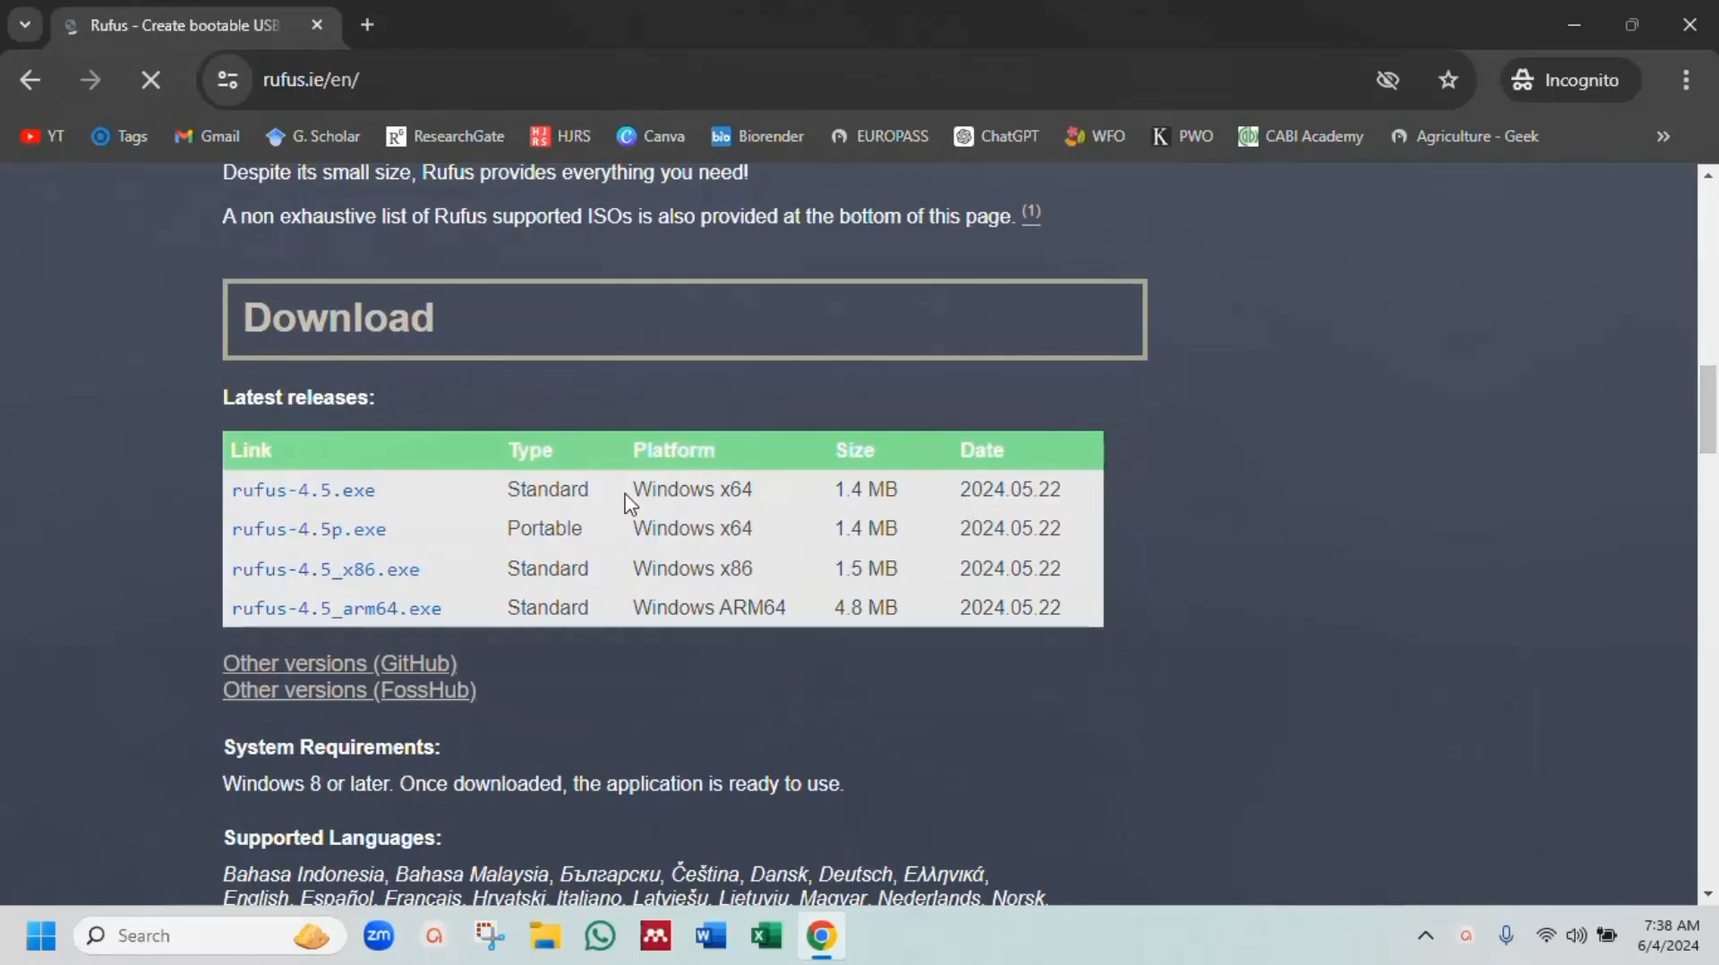
click(326, 536)
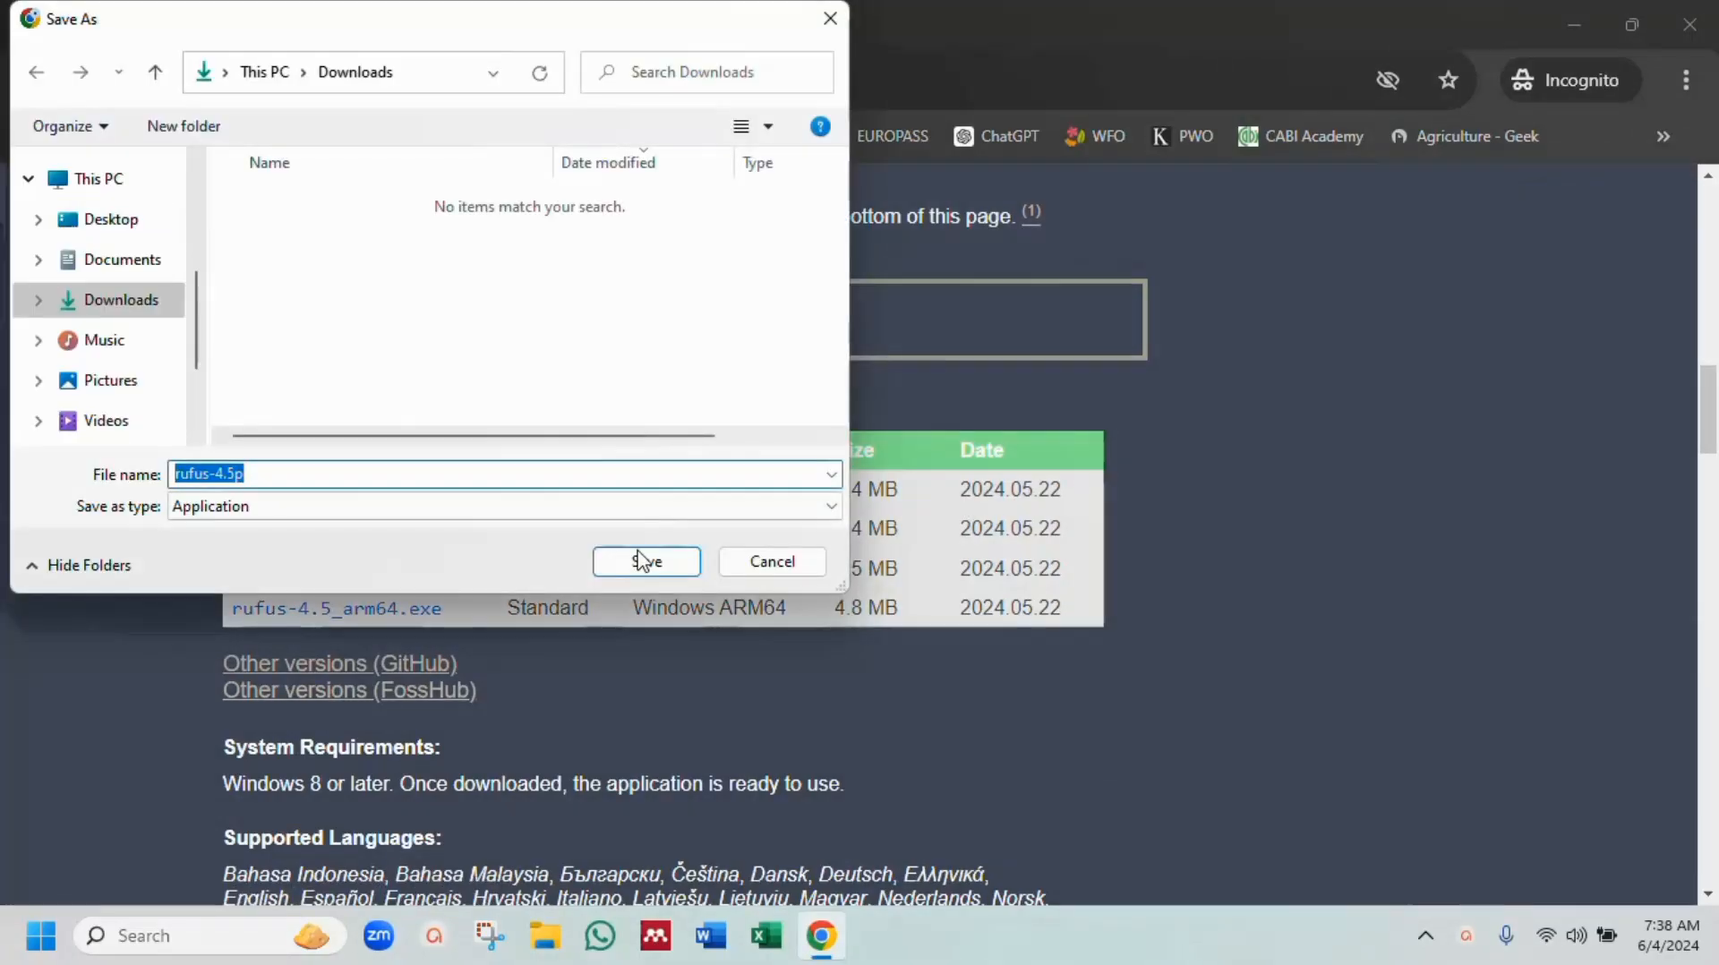
click(644, 561)
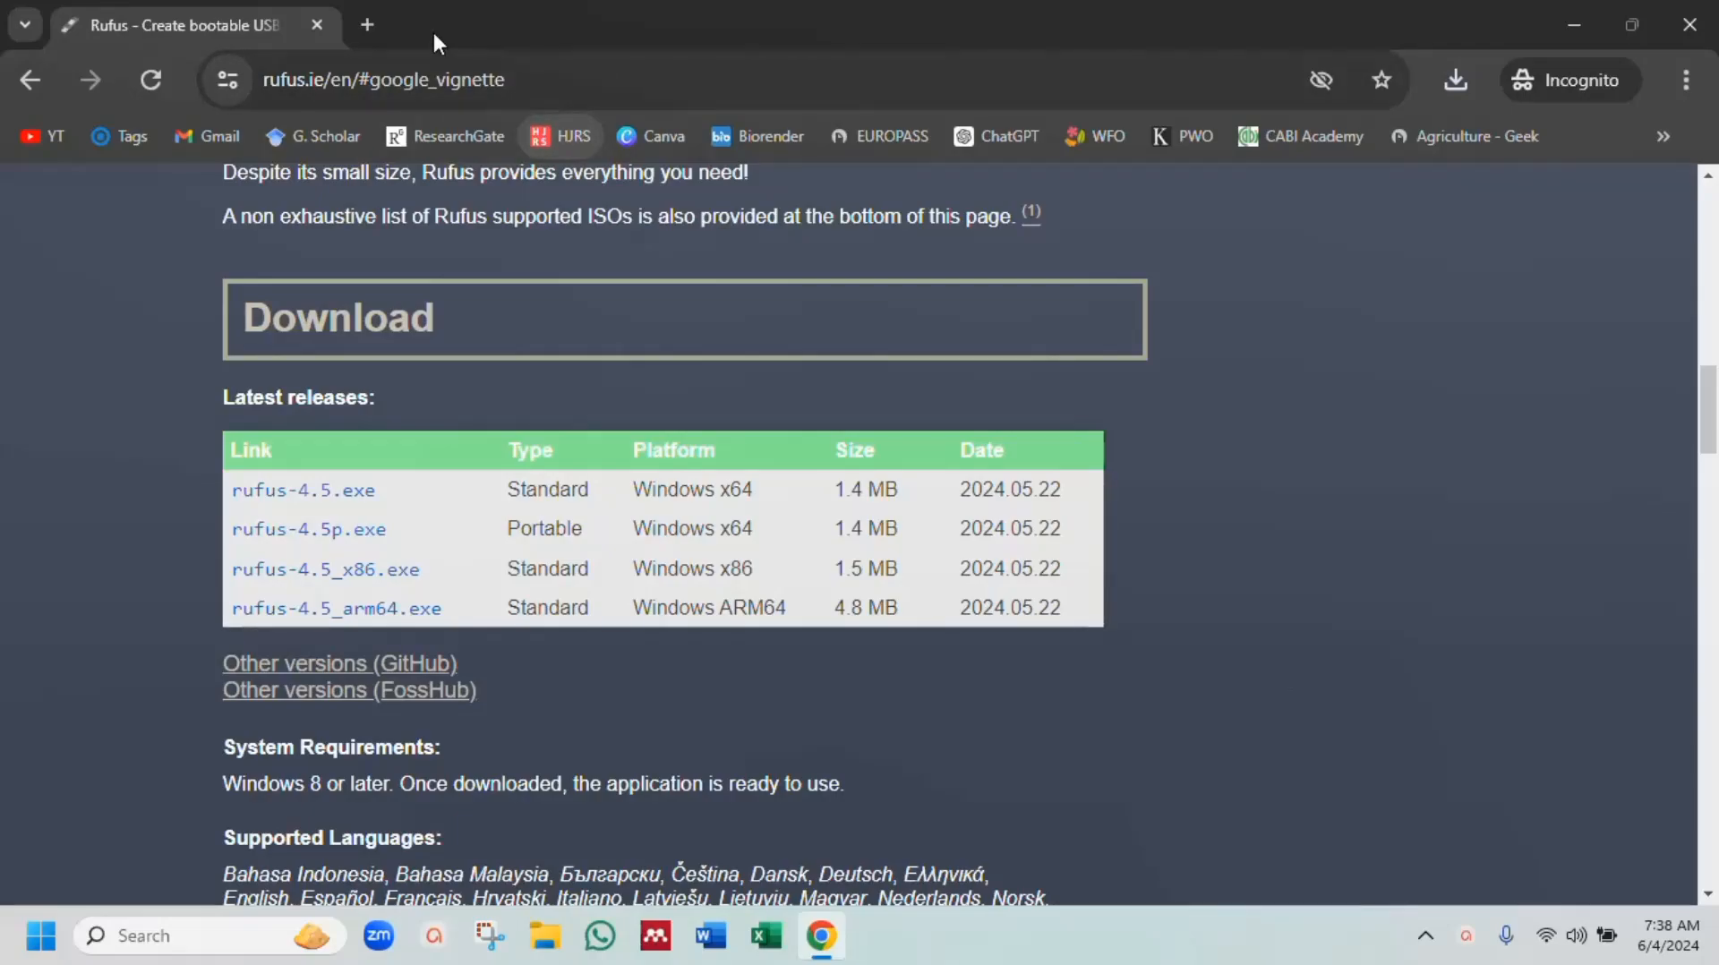
Step: Search for "windows 10 download" in a new browser tab and open Microsoft's Windows 10 download page
click(367, 25)
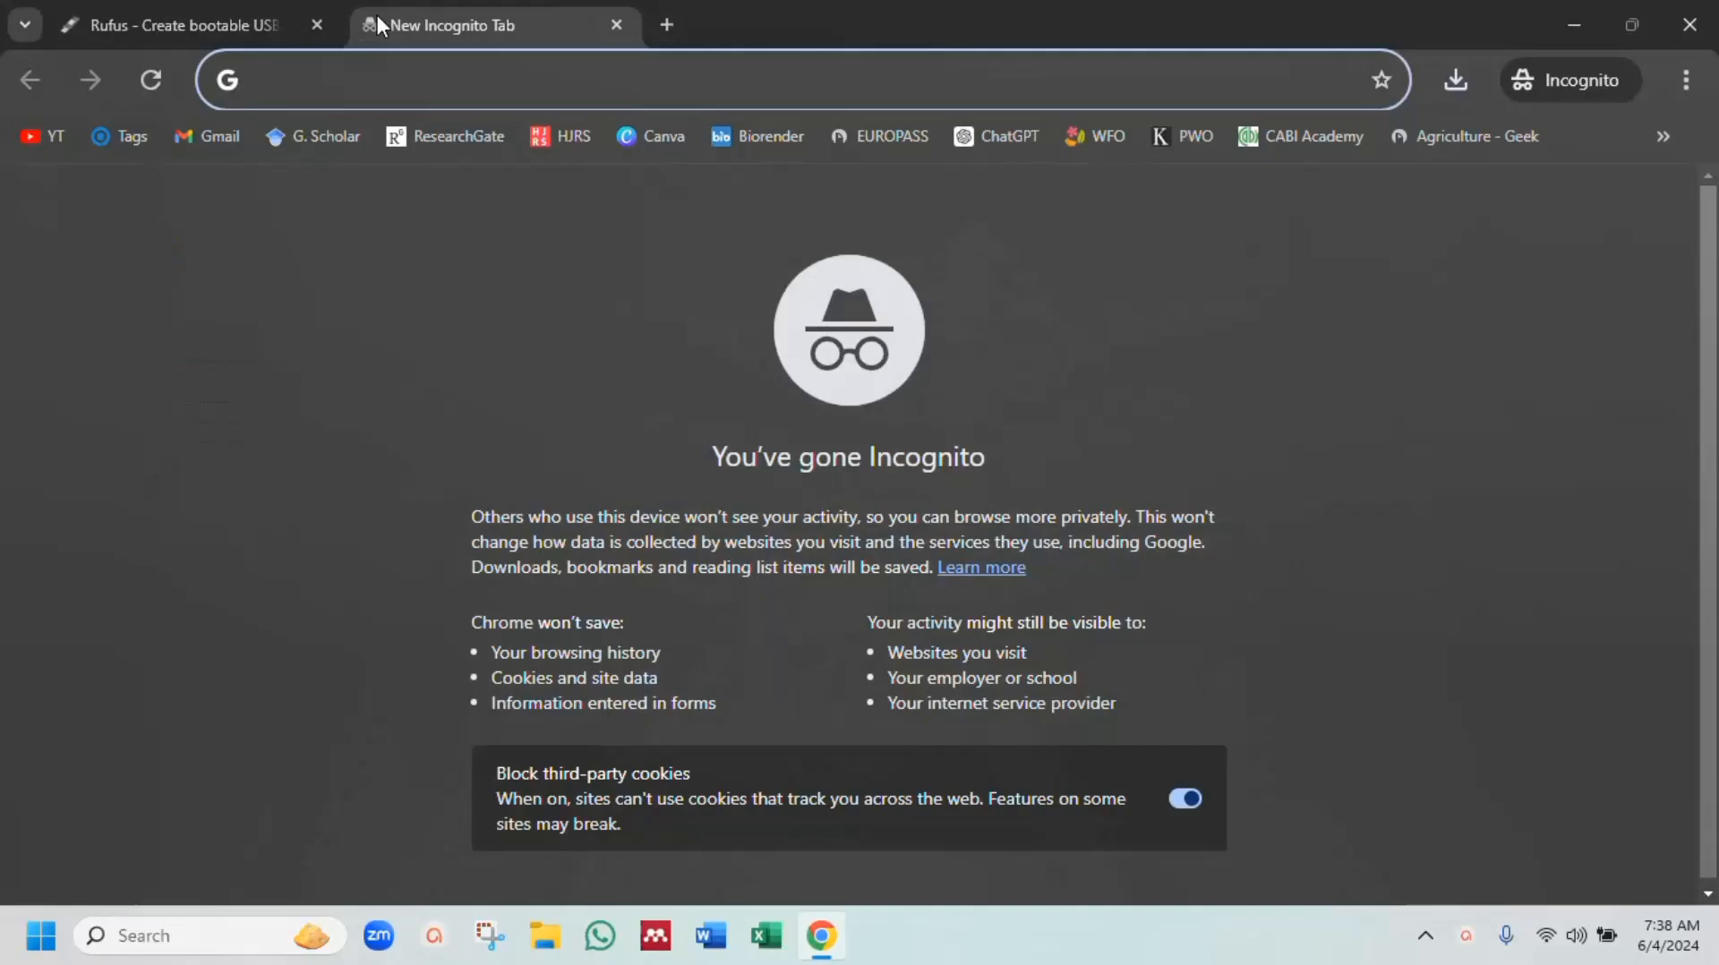
text(wi)
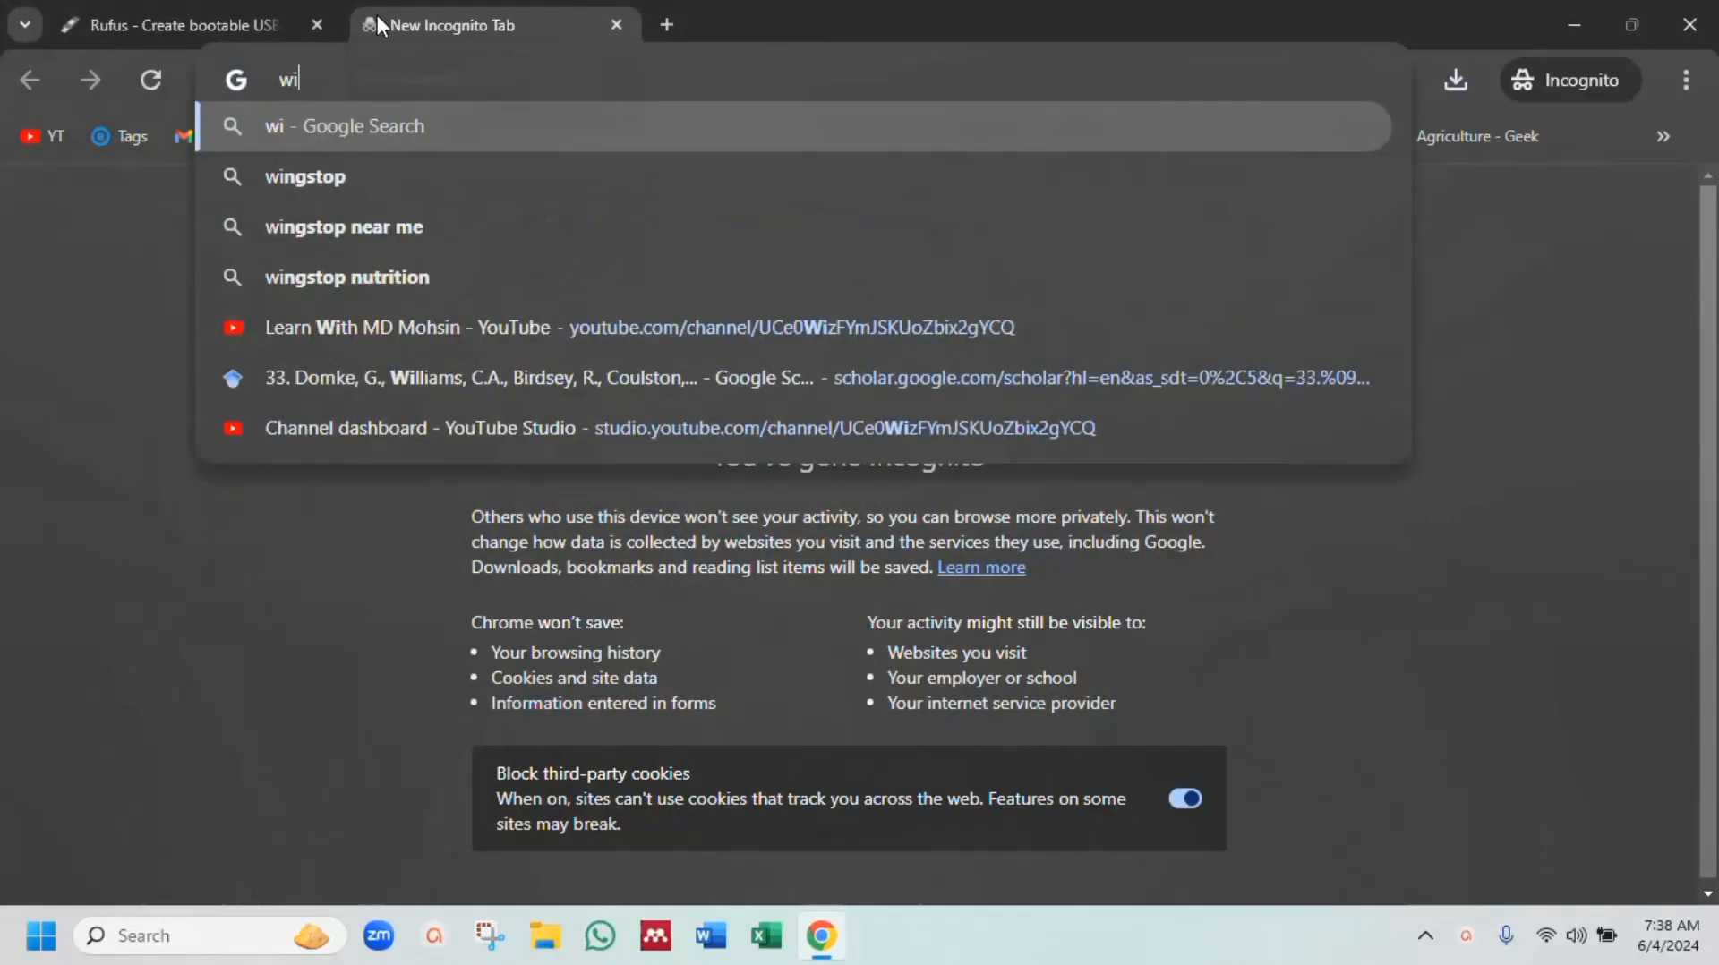
text(ndow)
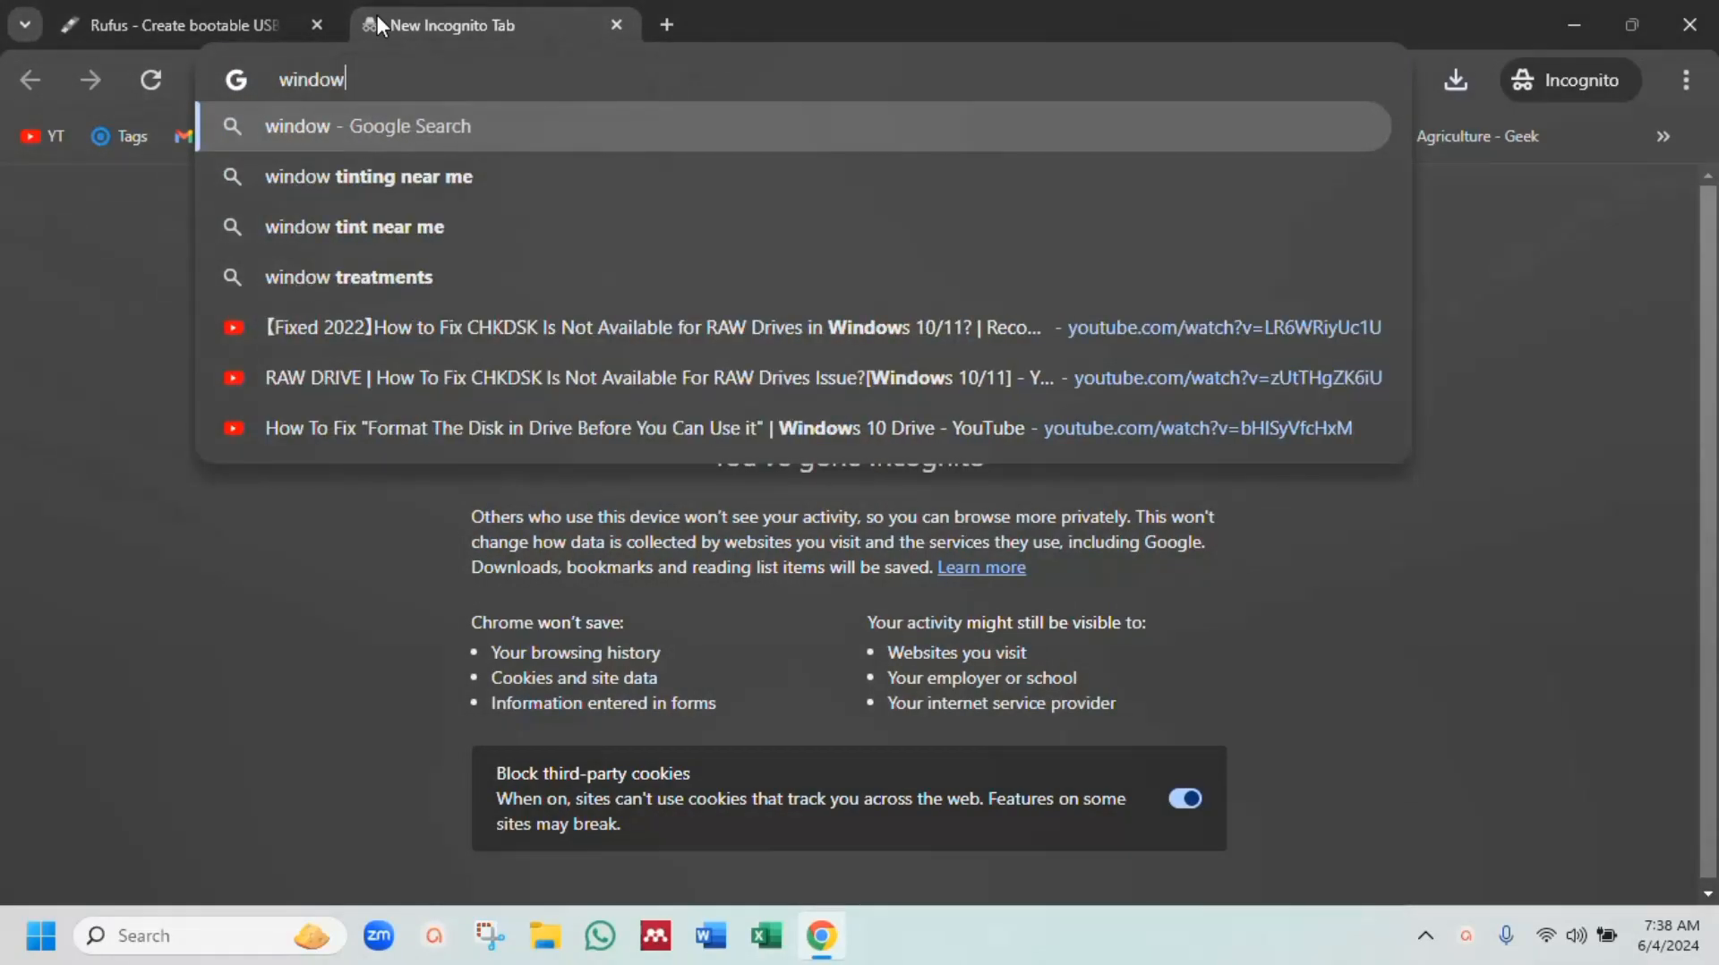
text(s 10 d)
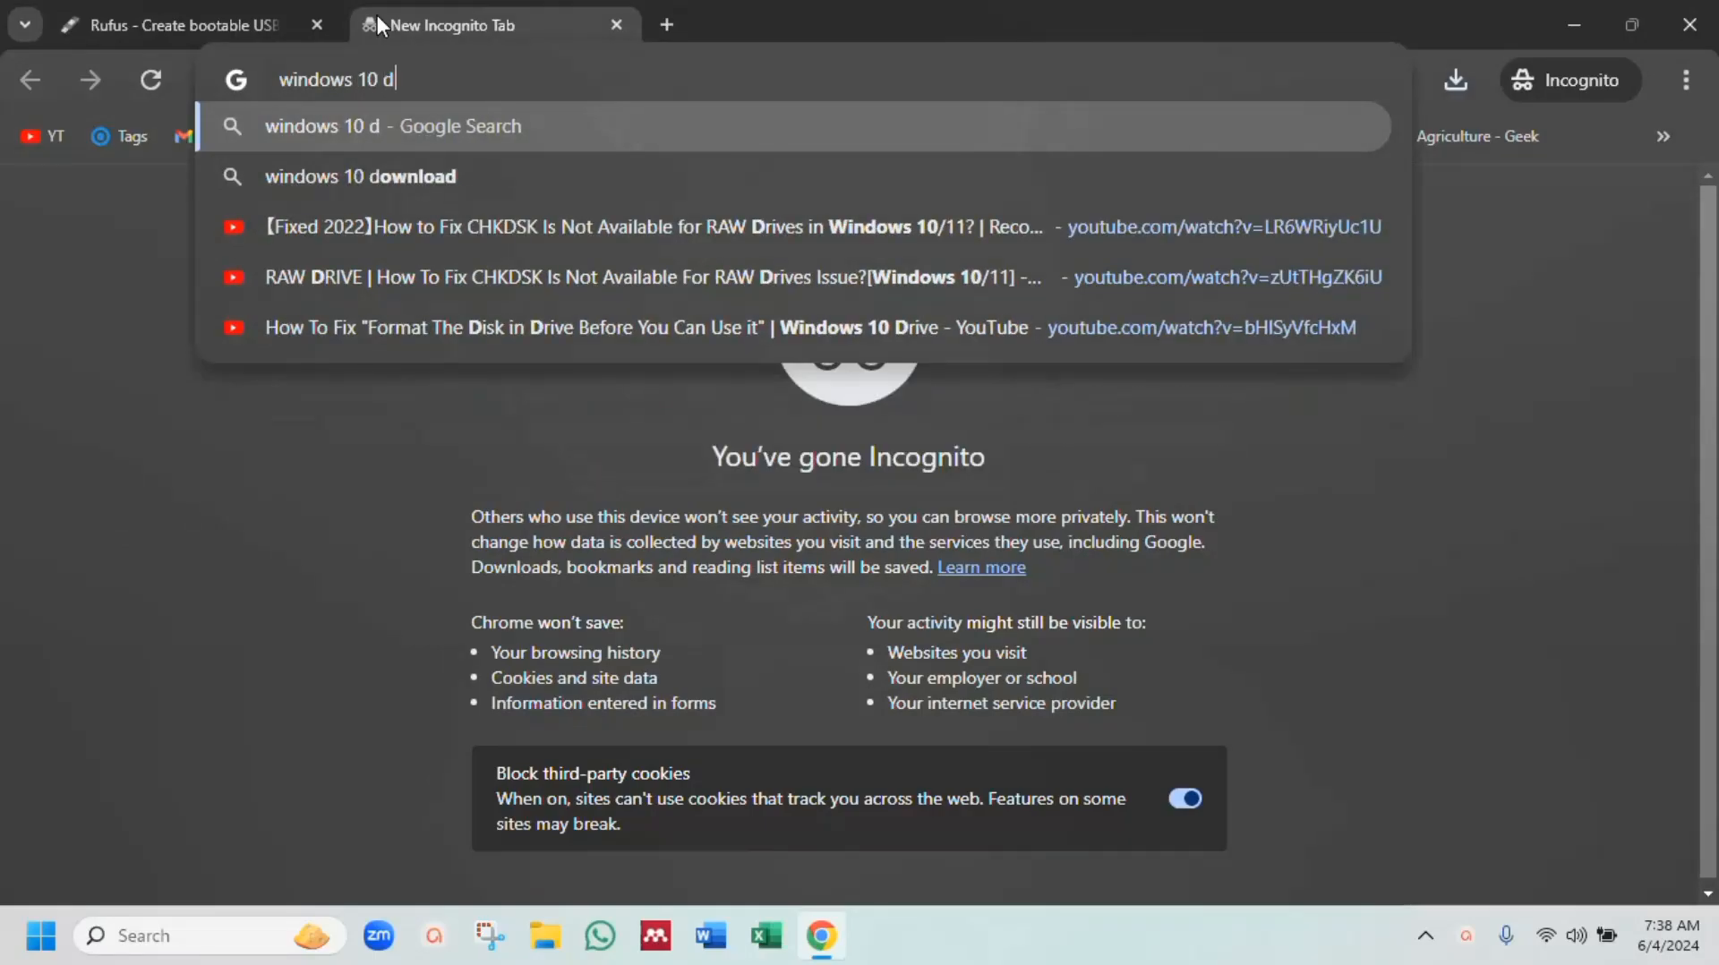
text(ownload)
key(Return)
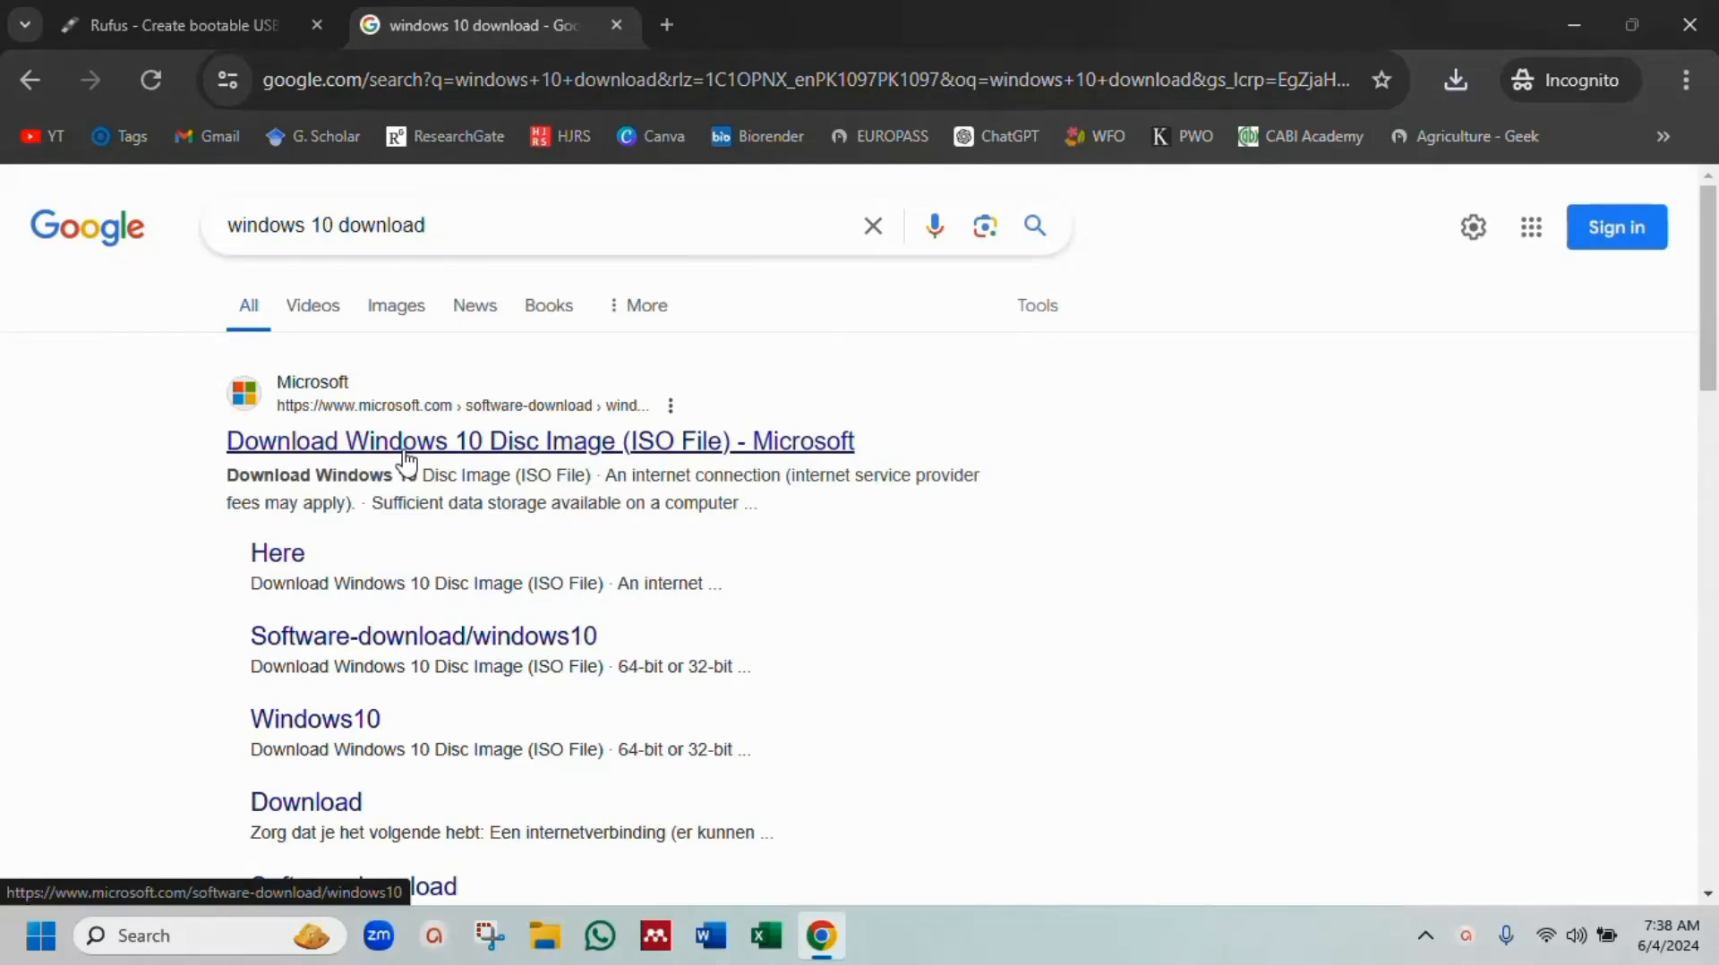
click(495, 446)
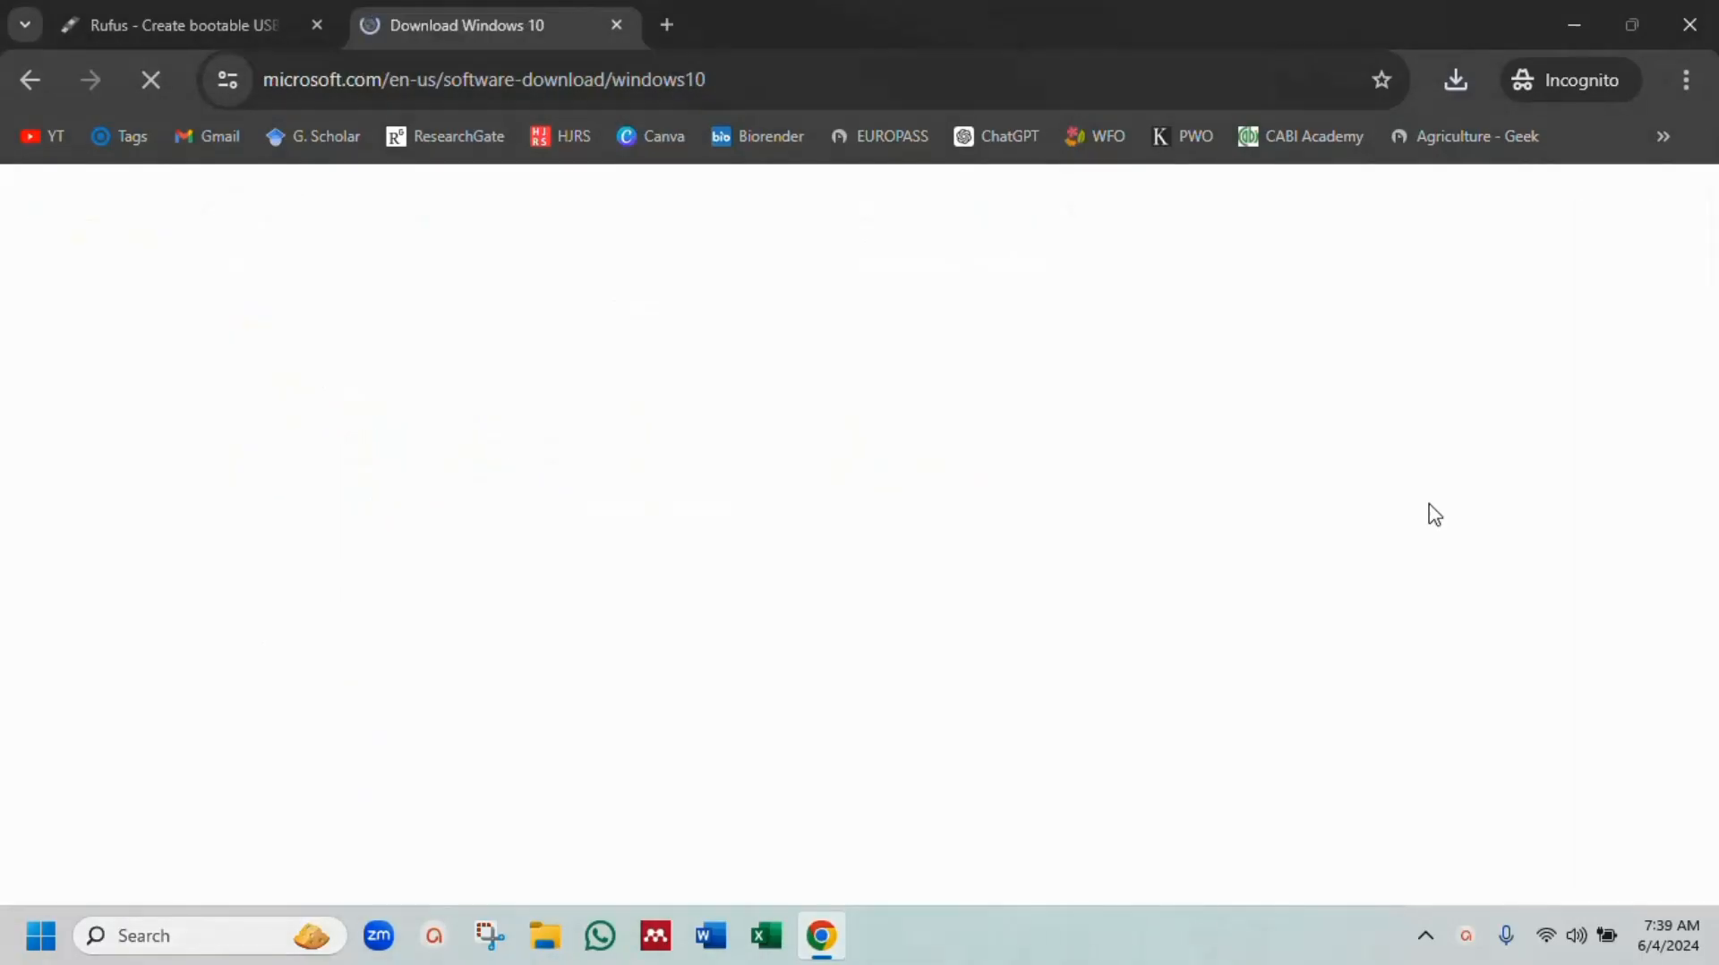
Step: Download the Windows 10 installation media tool and save it as MediaCreationTool_22H2 in Downloads
scroll(492, 507, down, 2)
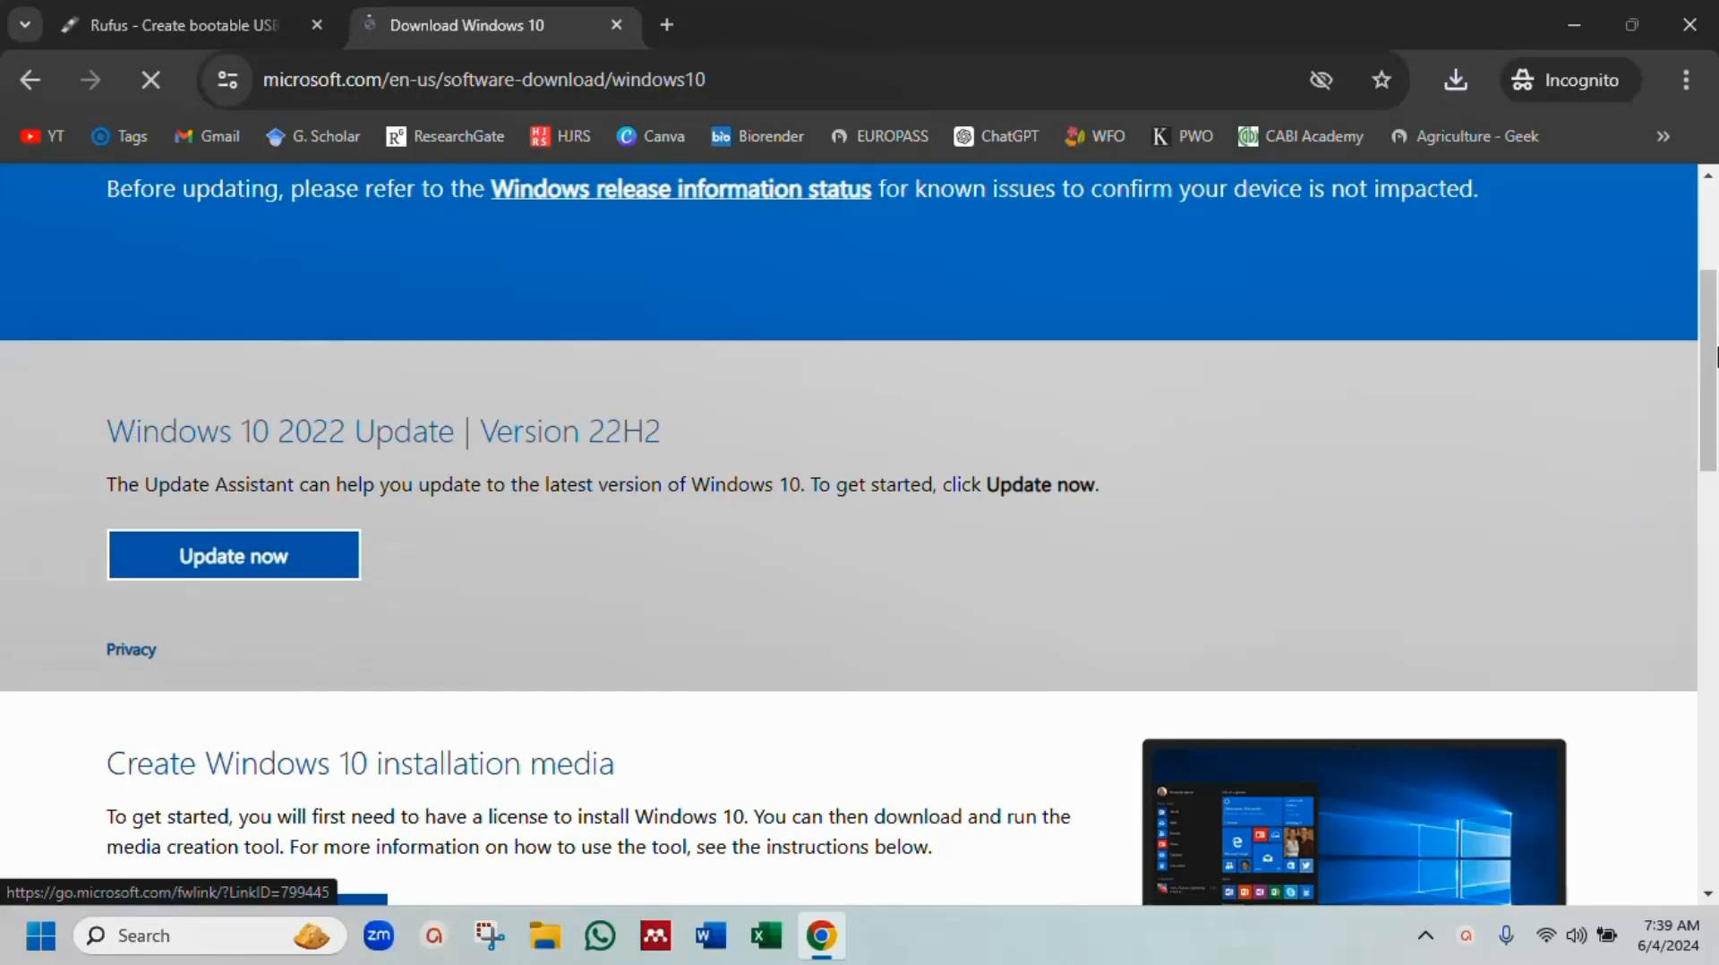
scroll(1715, 357, down, 1)
scroll(1715, 367, down, 3)
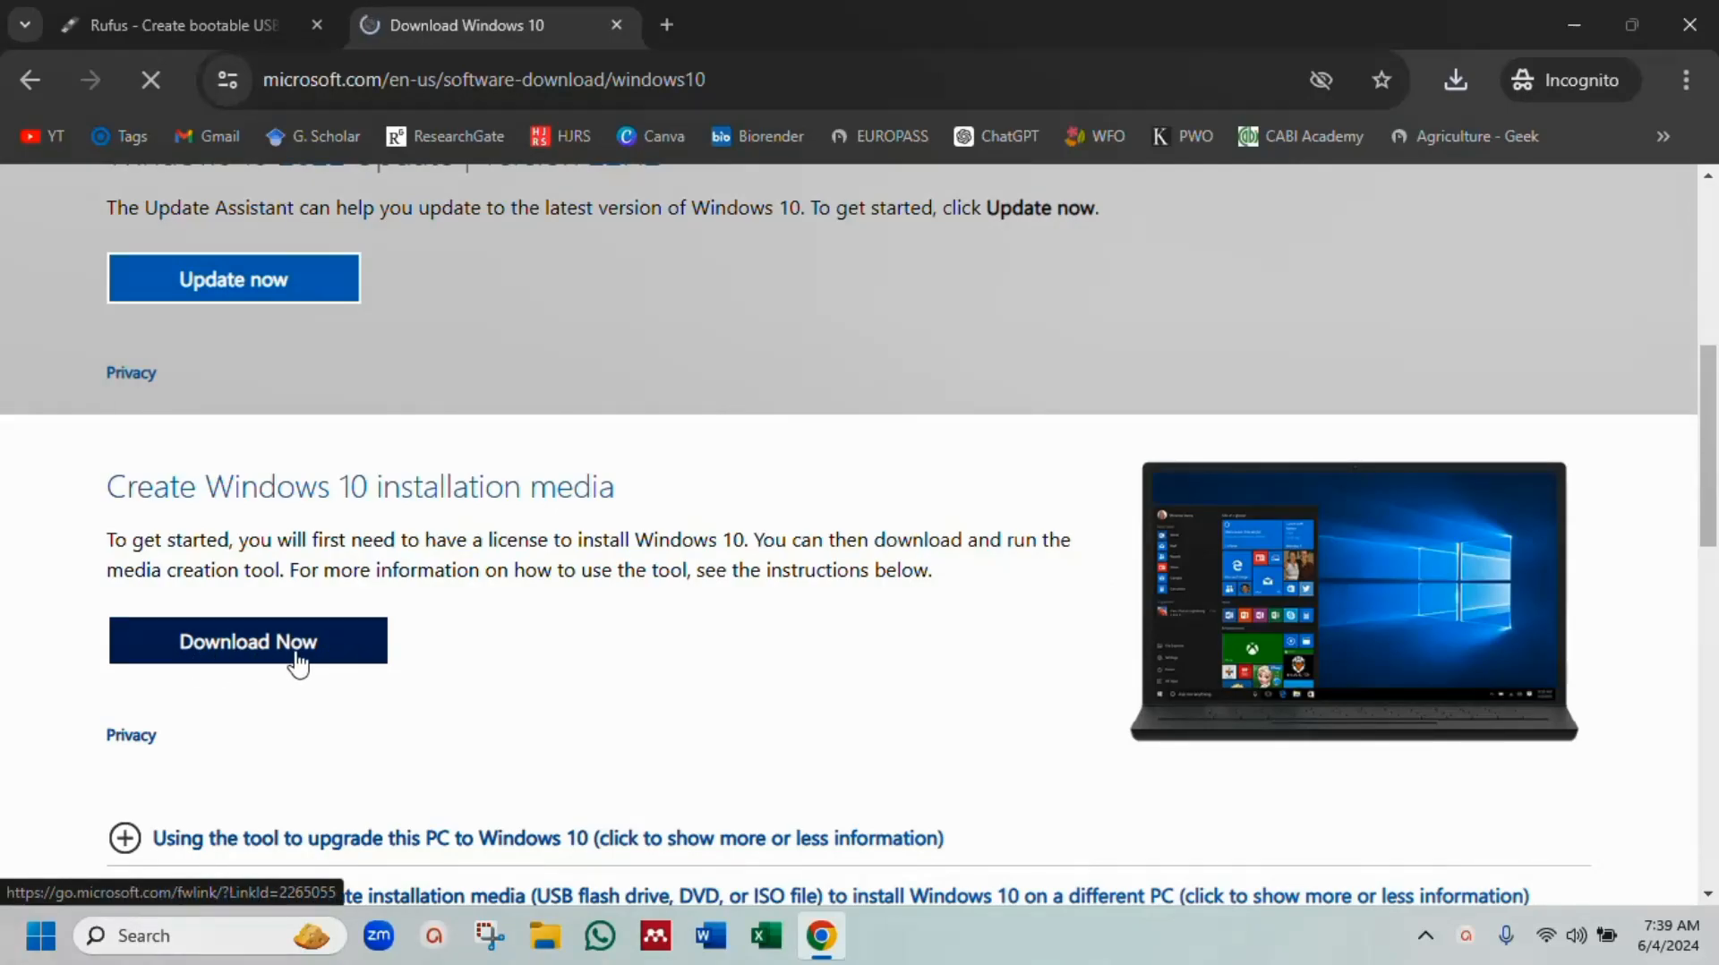
click(333, 653)
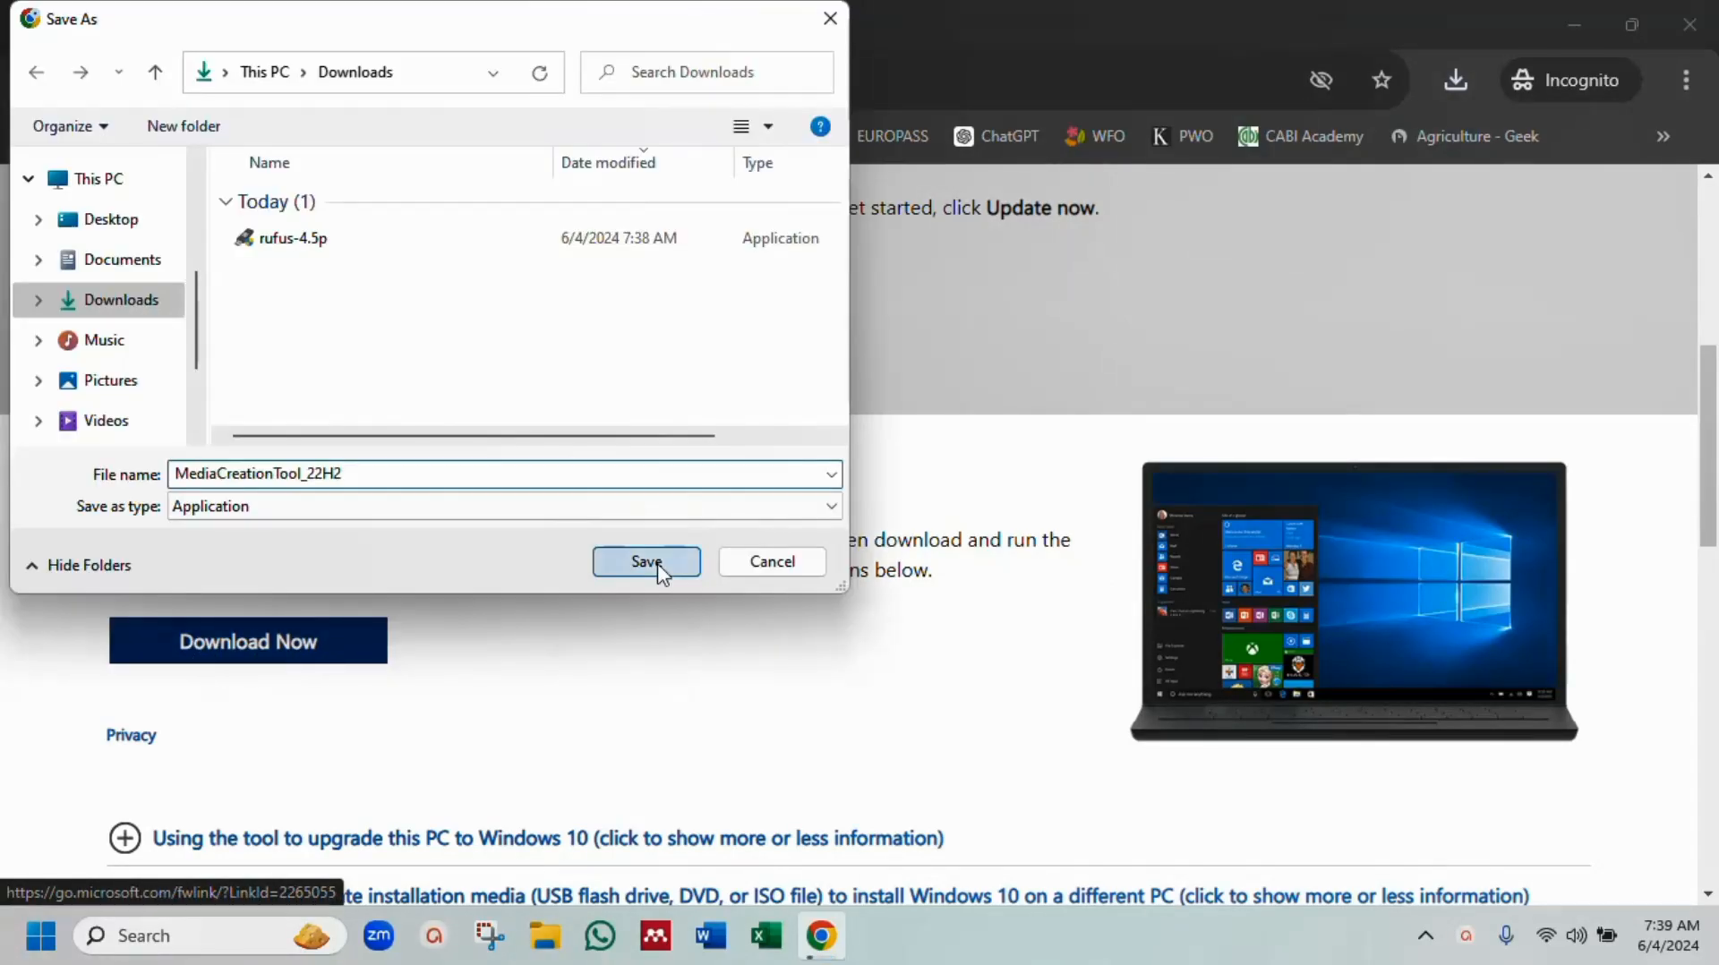
click(662, 574)
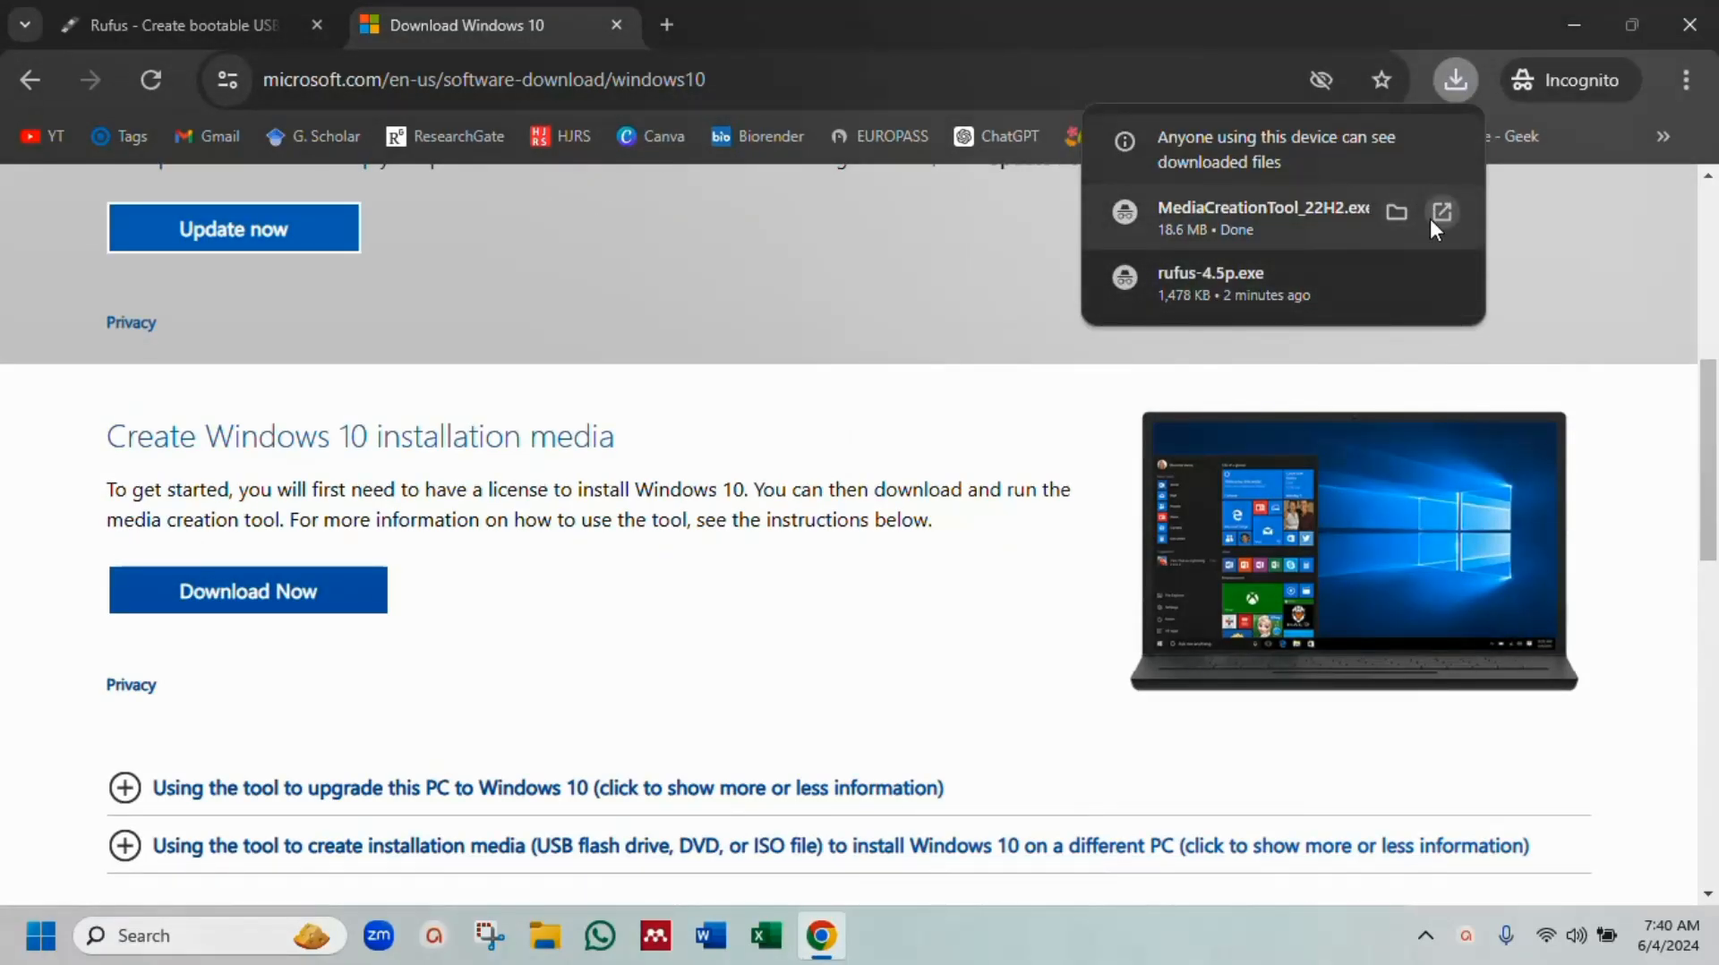
Step: Run the downloaded MediaCreationTool_22H2.exe, accepting its license terms, and choose to create installation media for another PC
click(1436, 214)
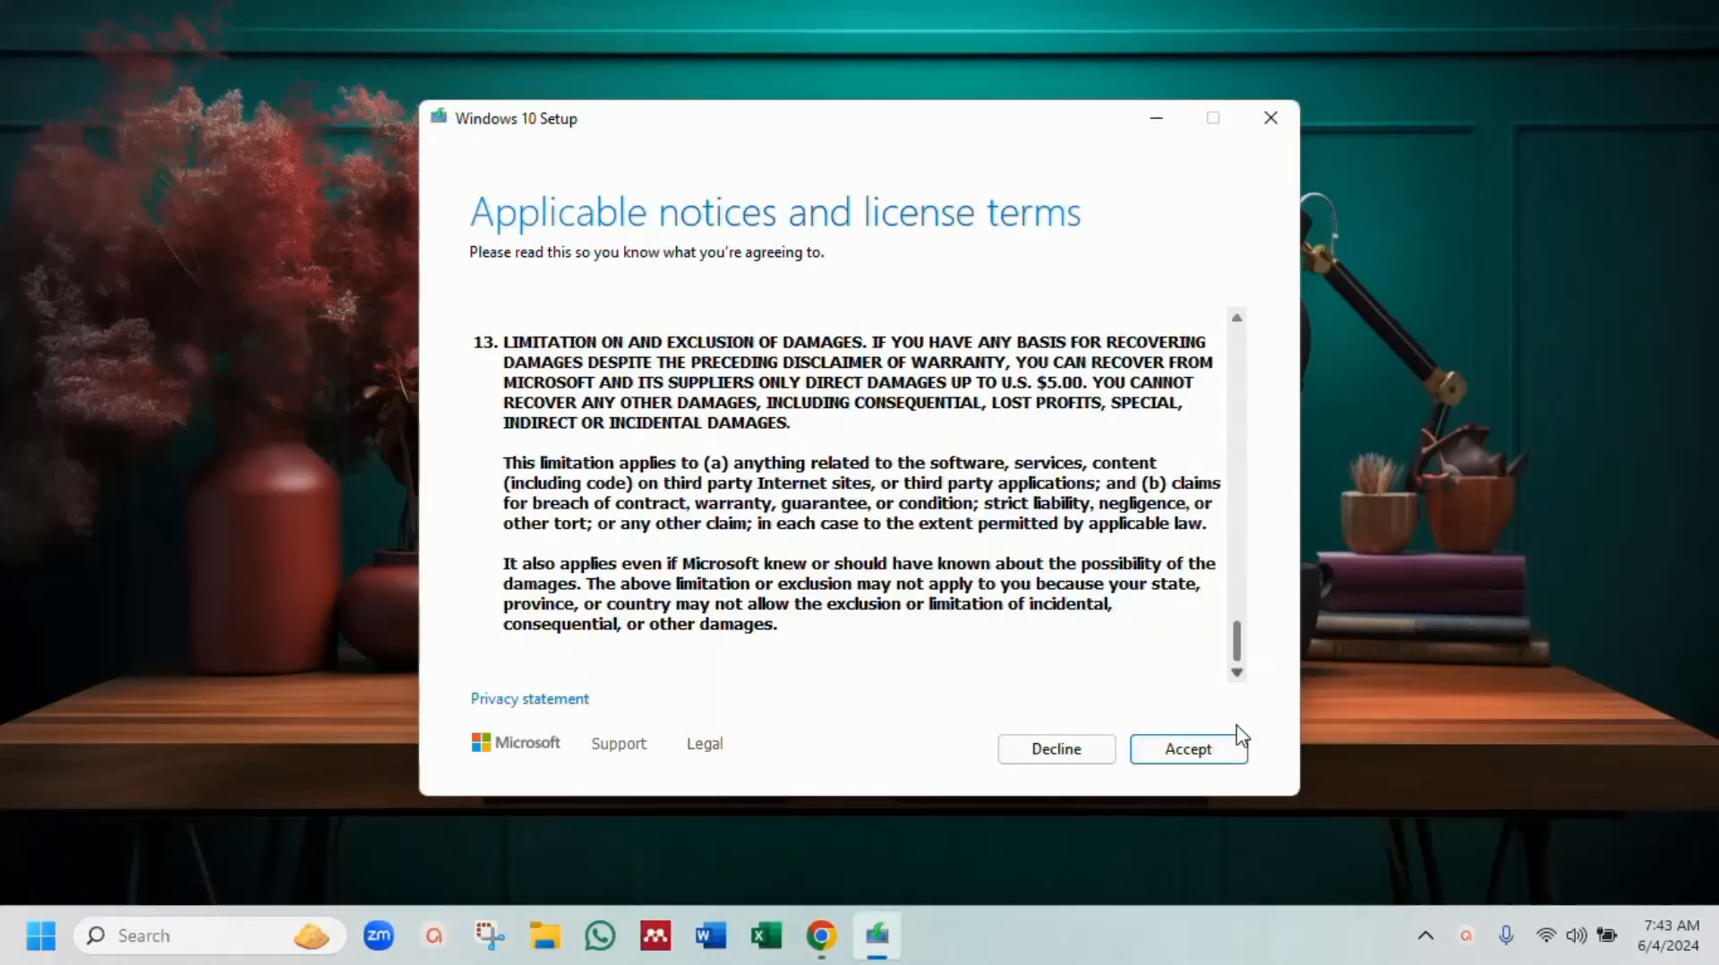
click(1209, 751)
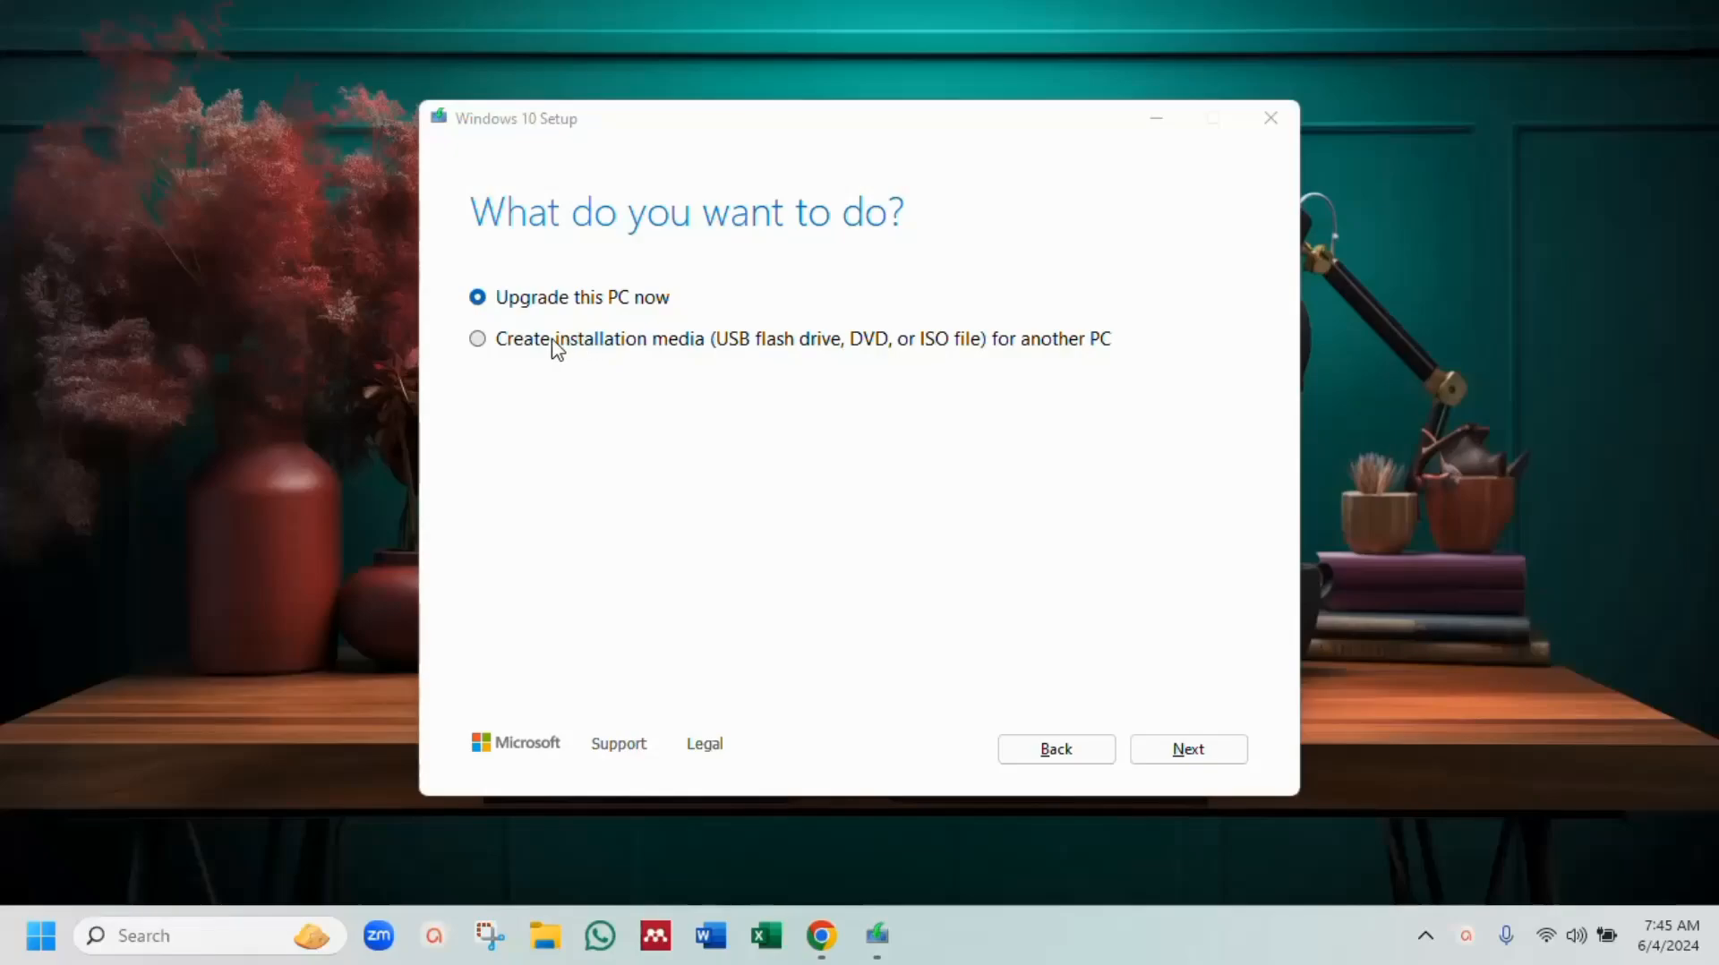
click(478, 340)
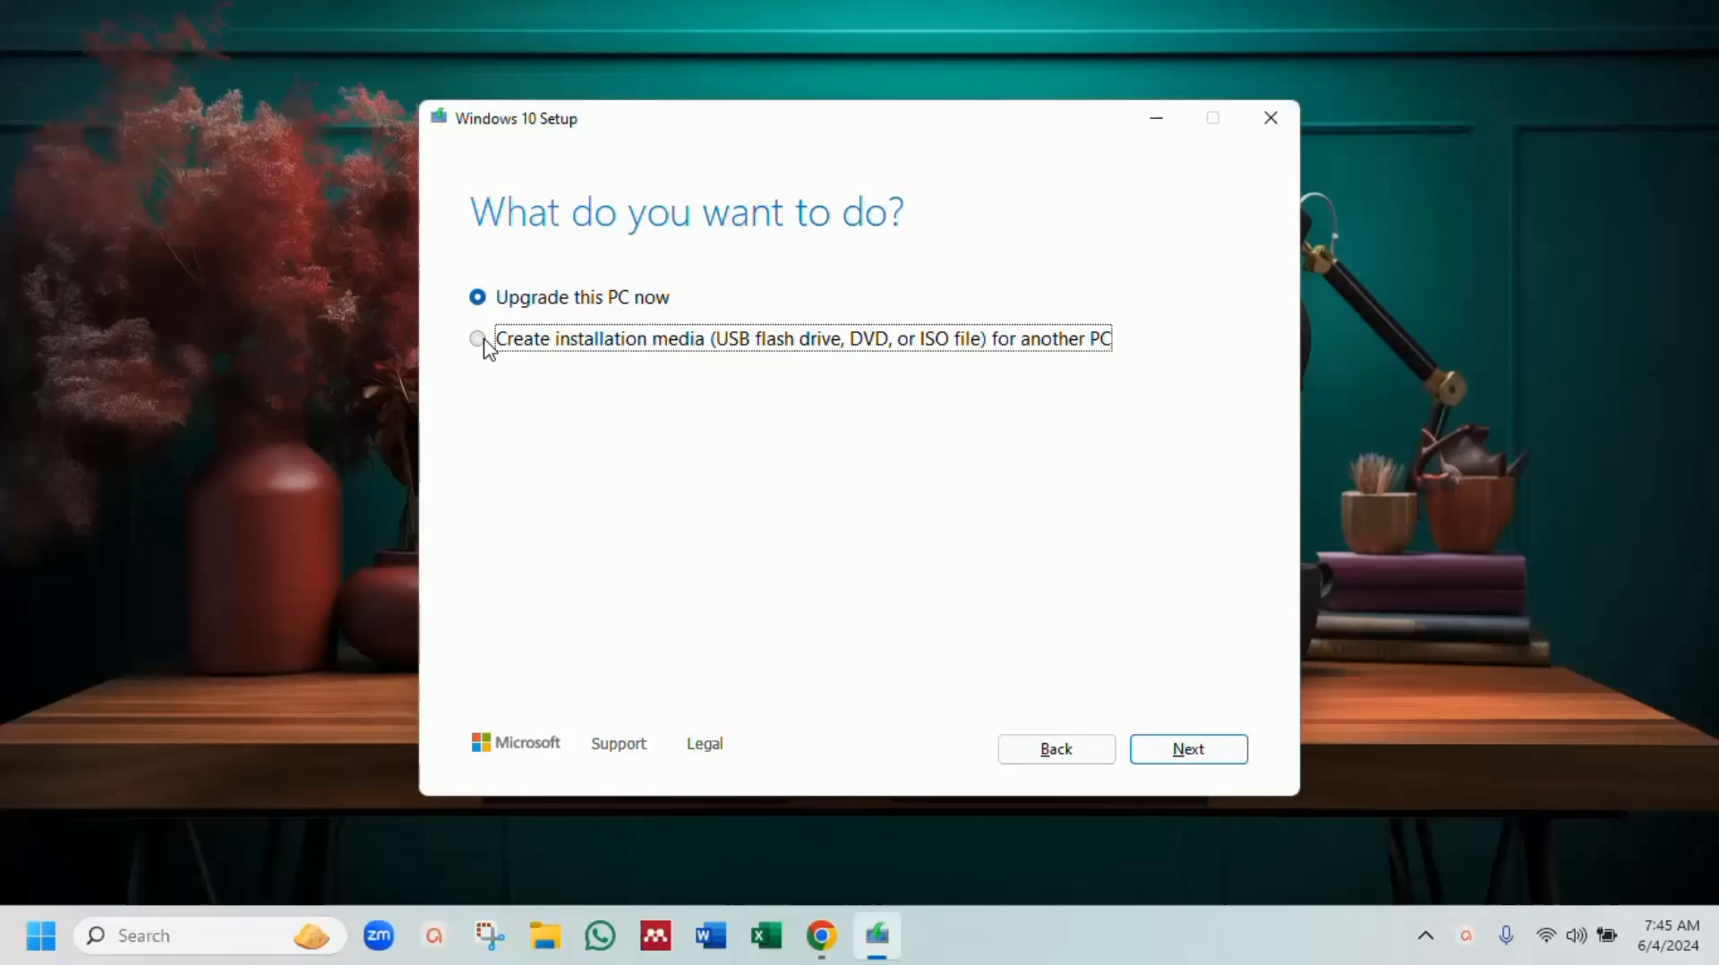
click(1204, 751)
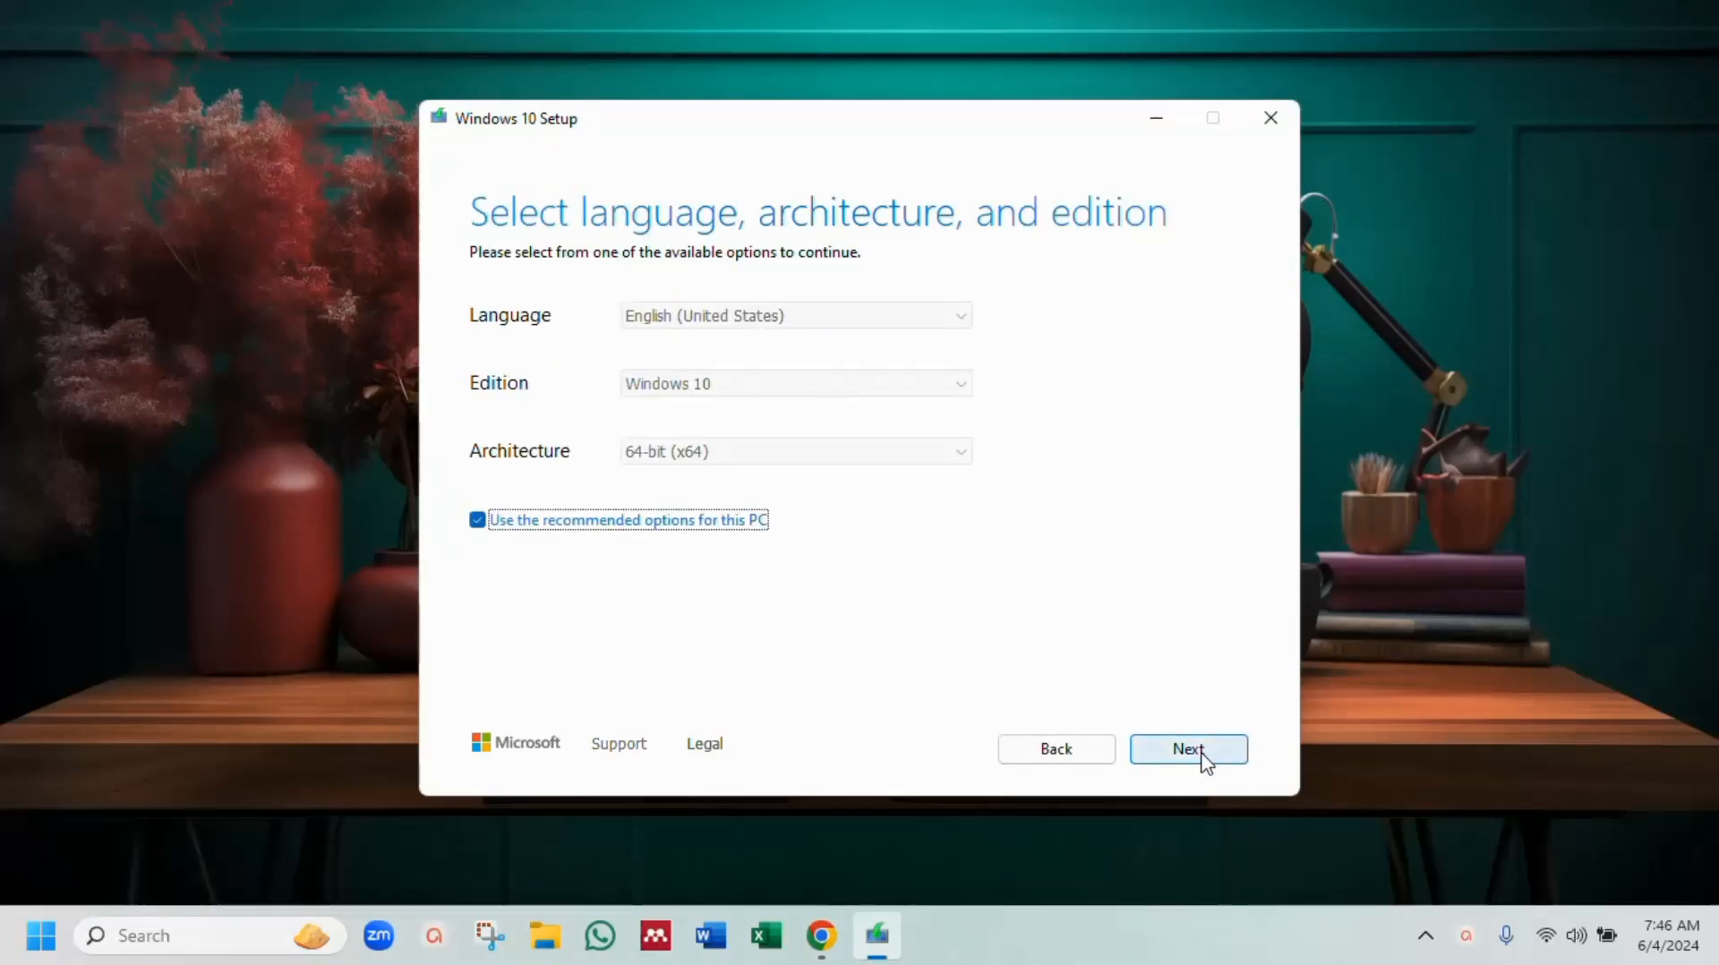
Step: Keep the recommended language, edition and architecture, and create the Windows 10 ISO file as Windows in Downloads, finishing the setup
click(1203, 760)
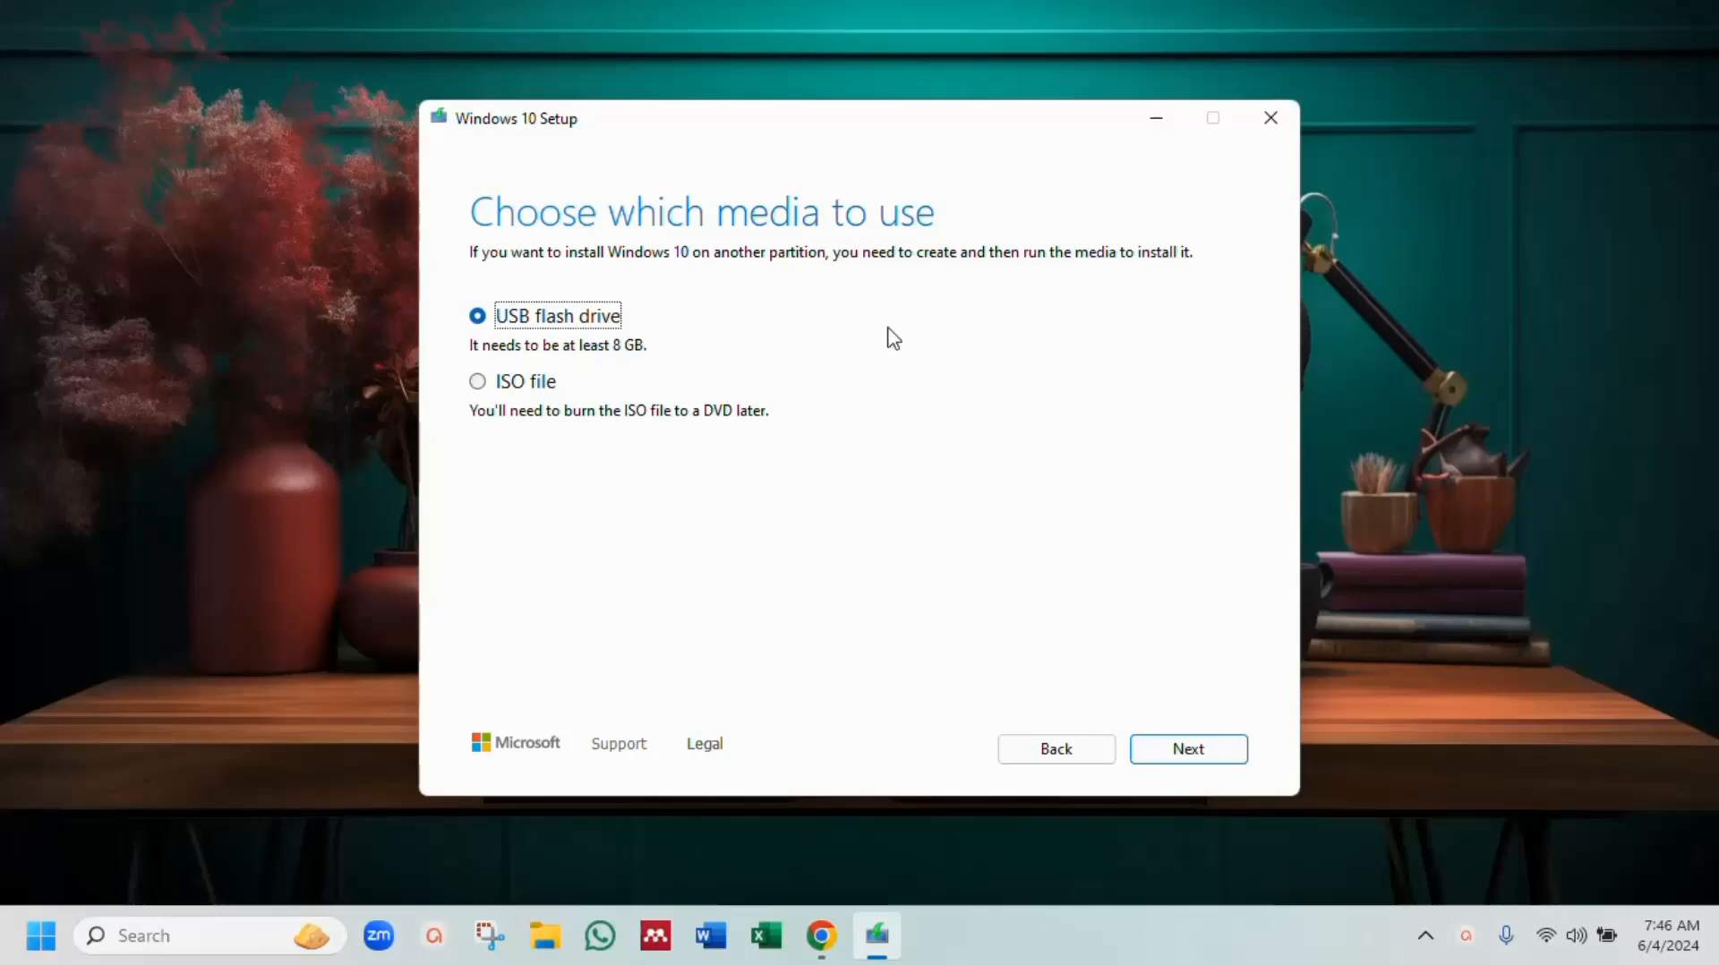
click(517, 385)
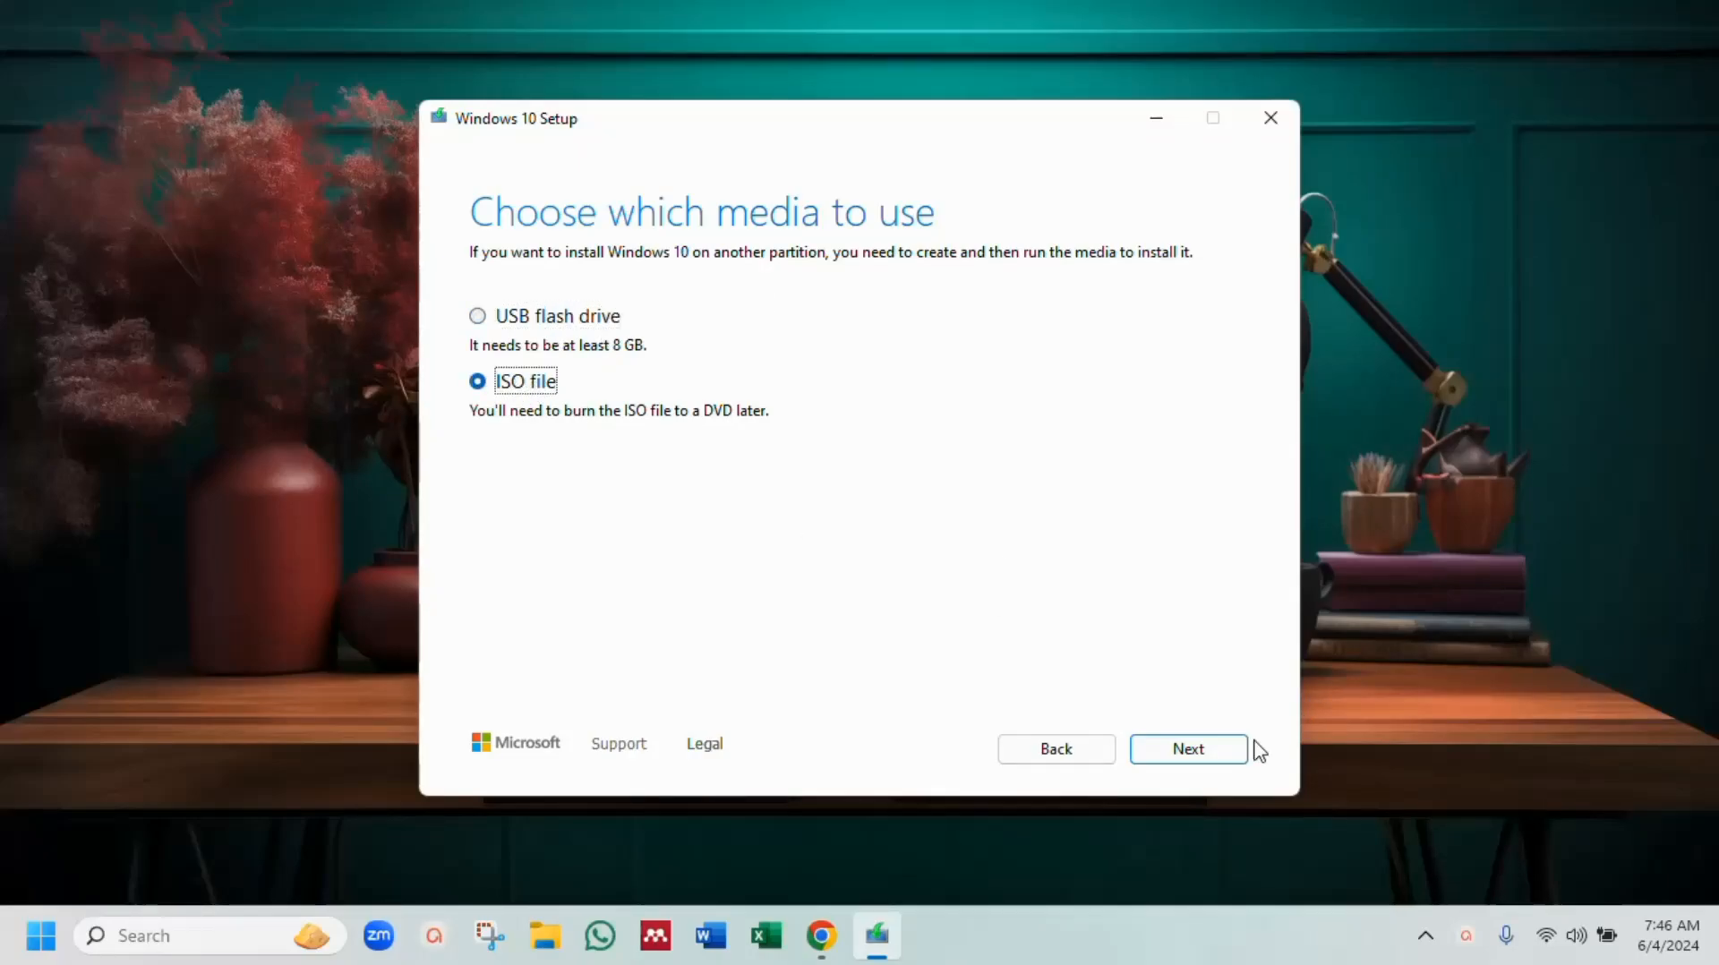
click(1197, 767)
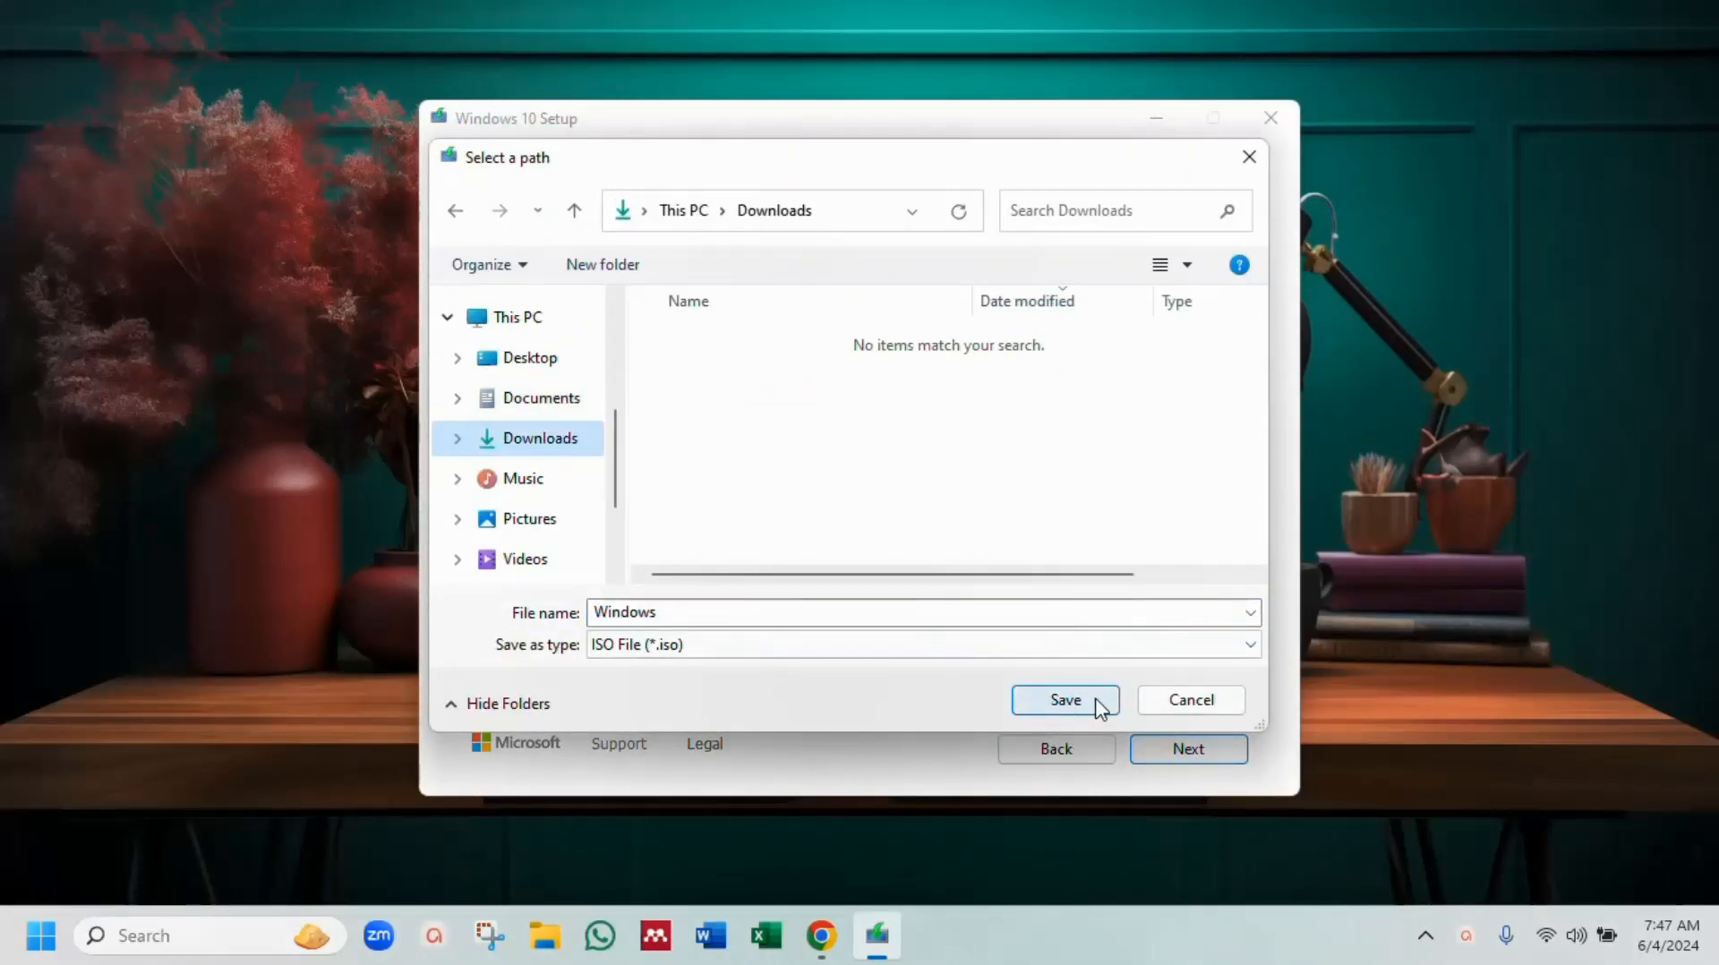
click(1099, 705)
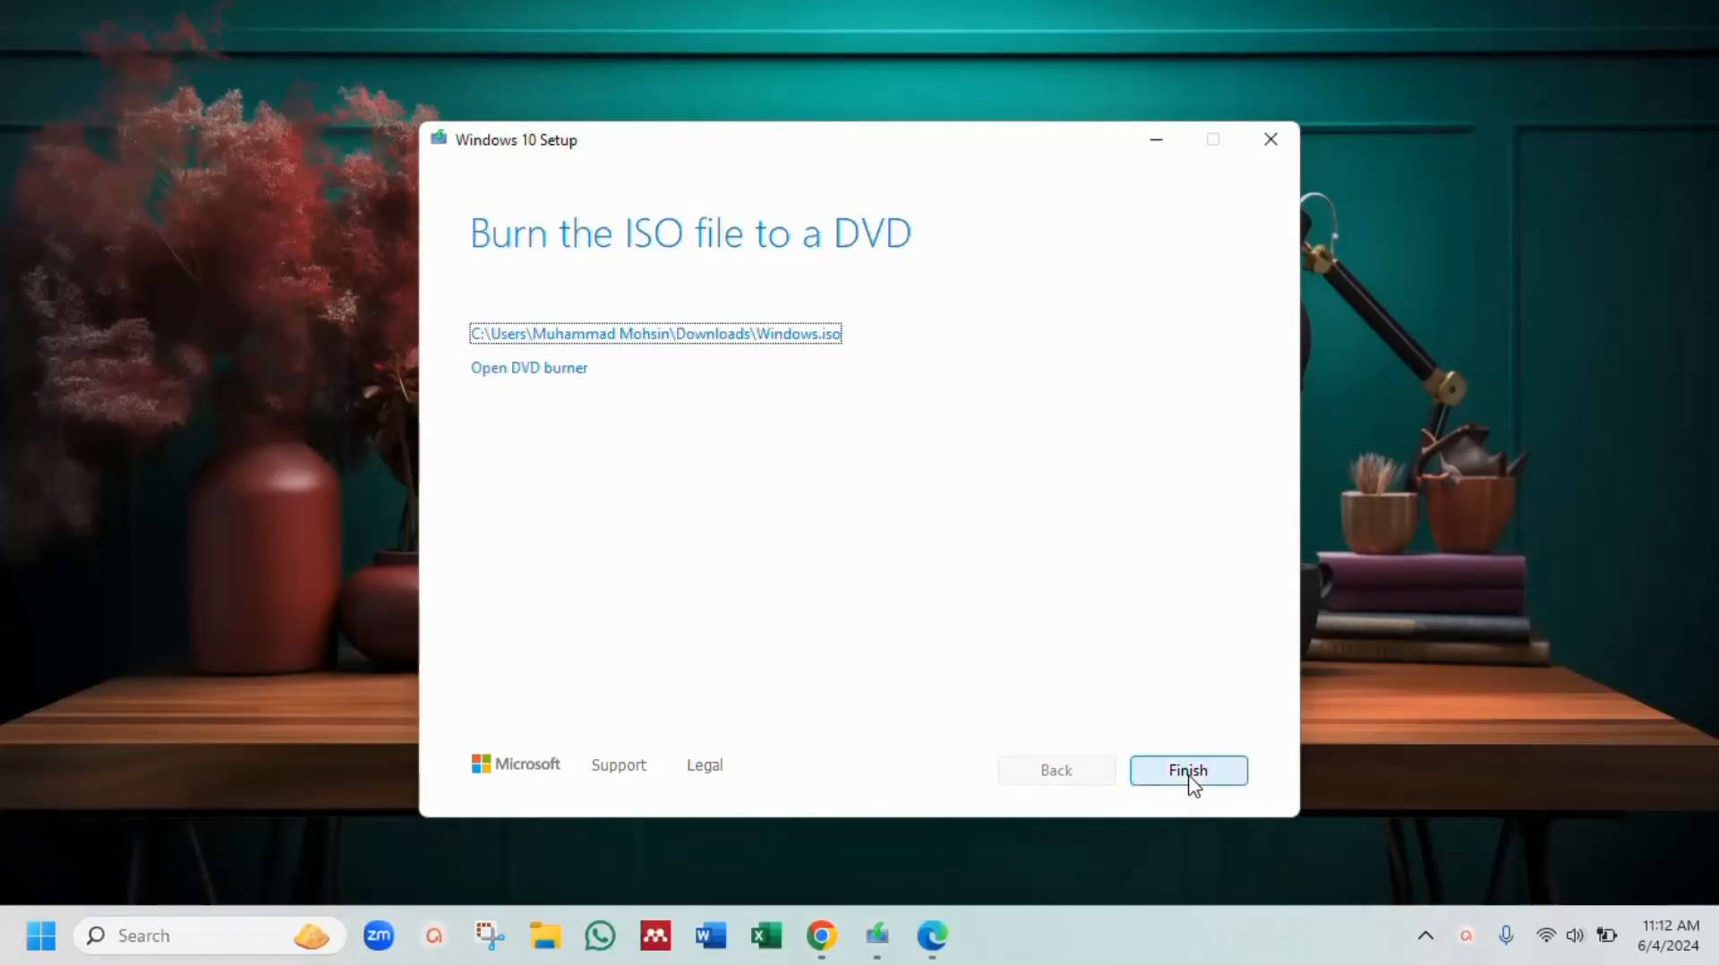
click(1188, 771)
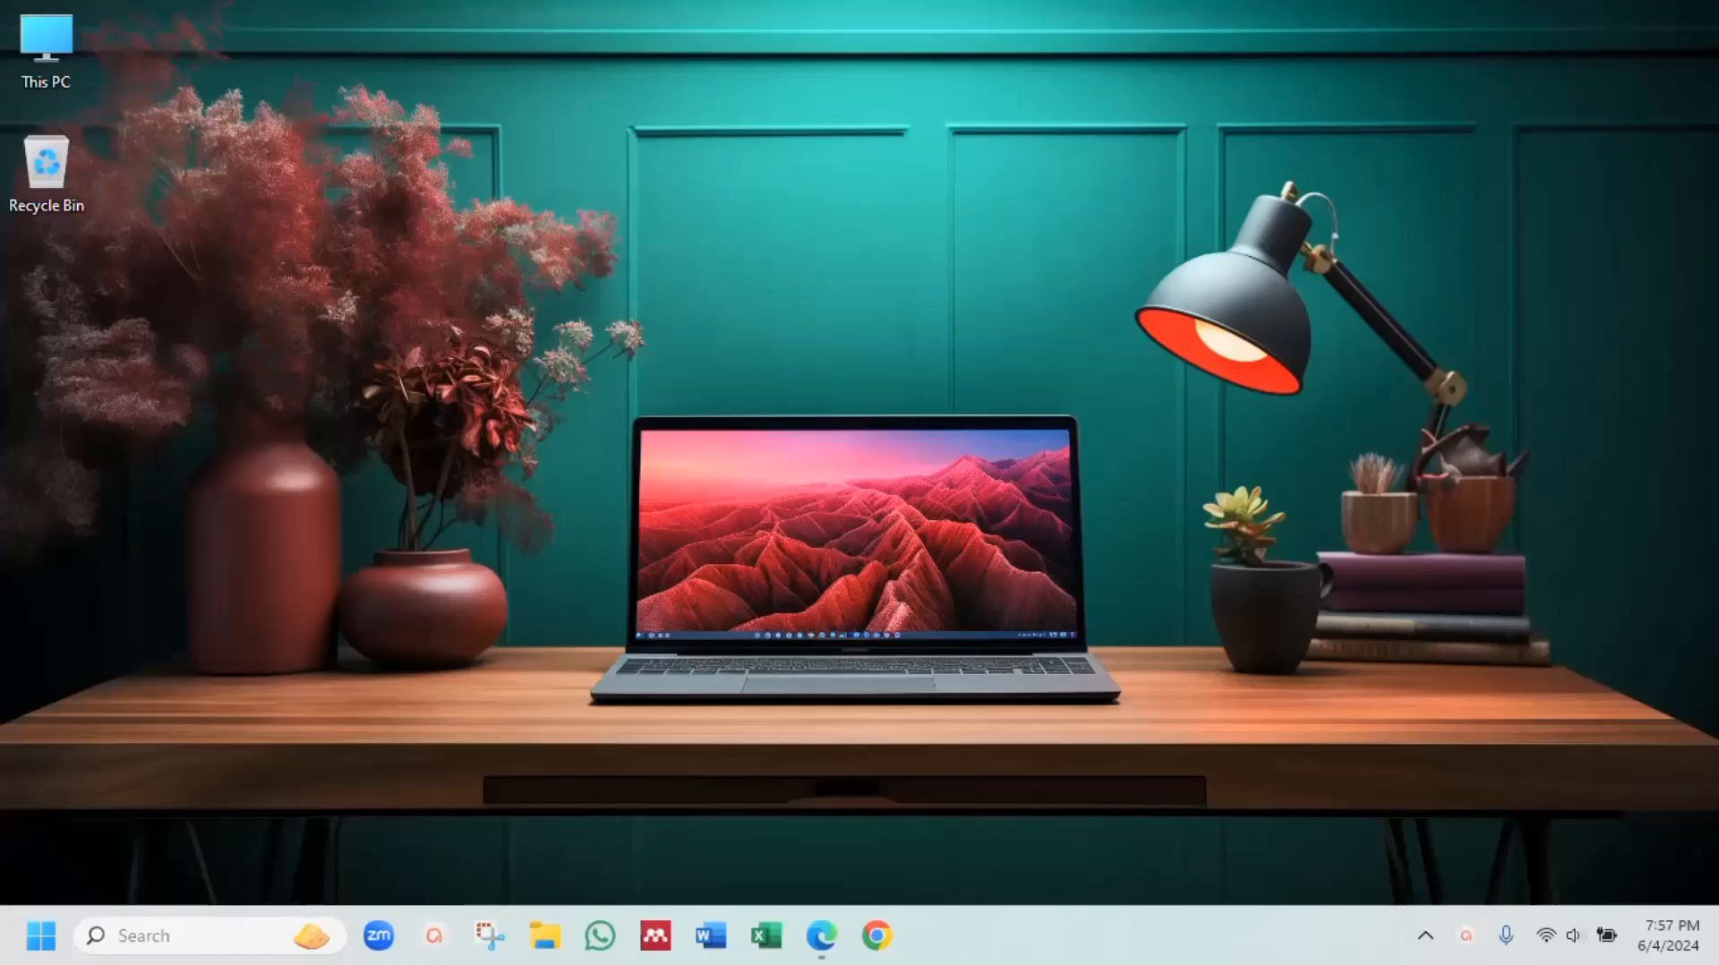
Step: Open the Downloads folder in File Explorer and launch rufus-4.5p
key(super+e)
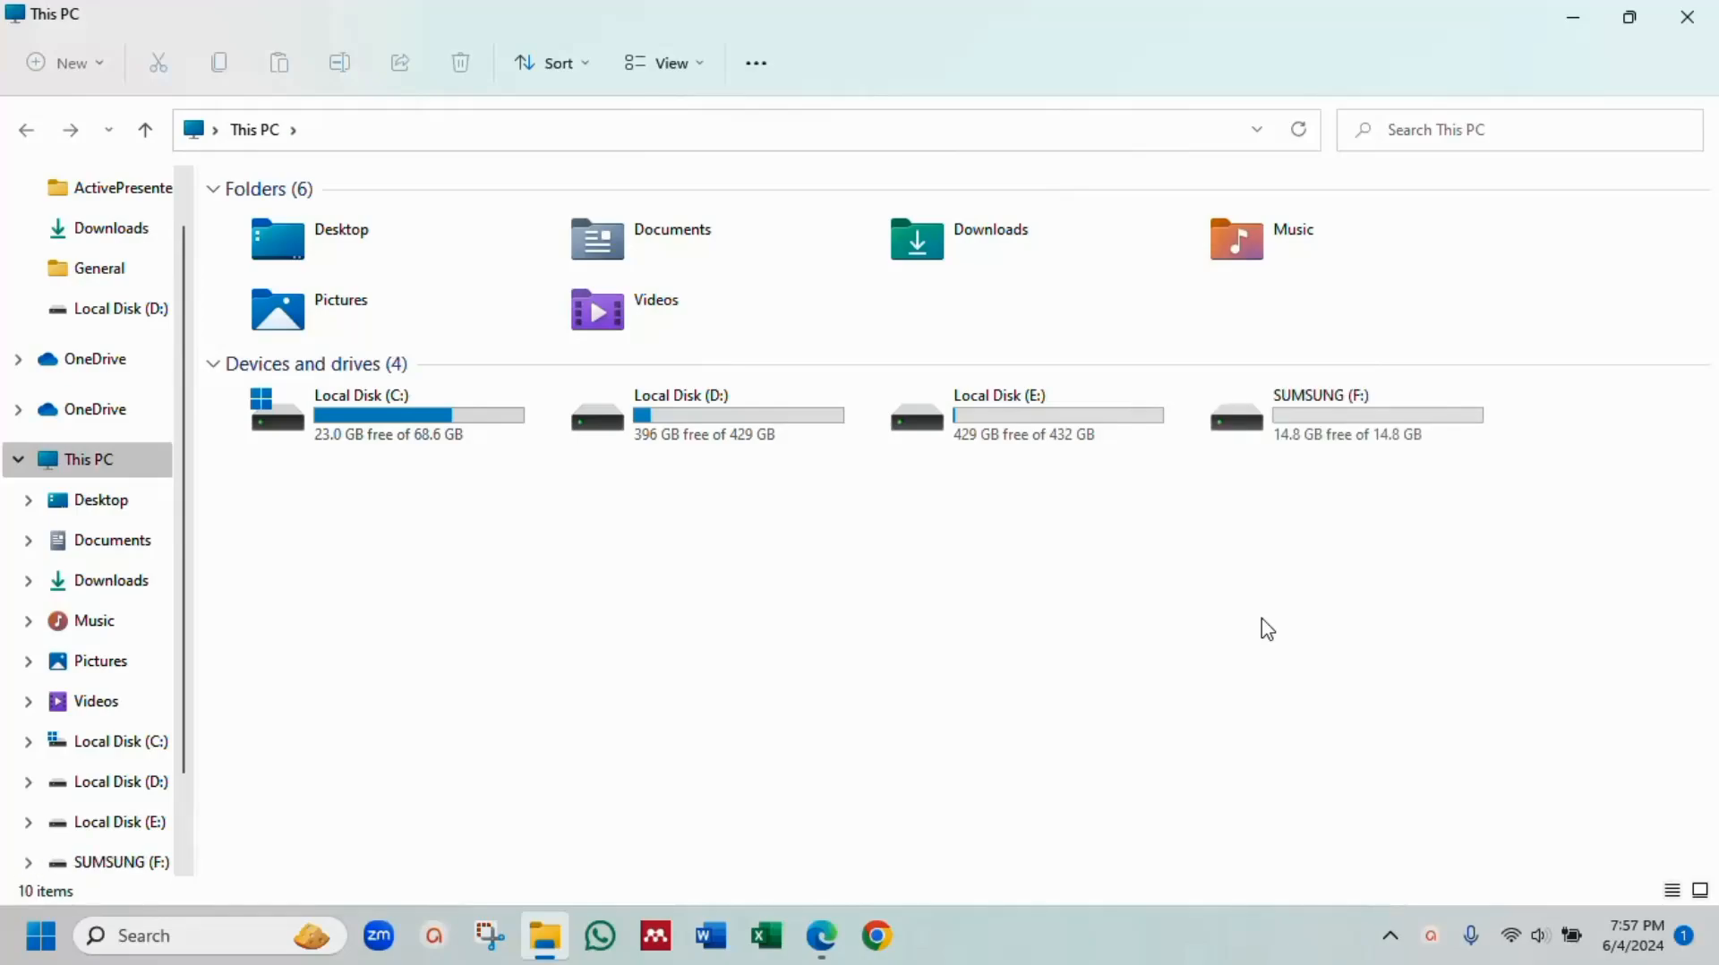
click(126, 541)
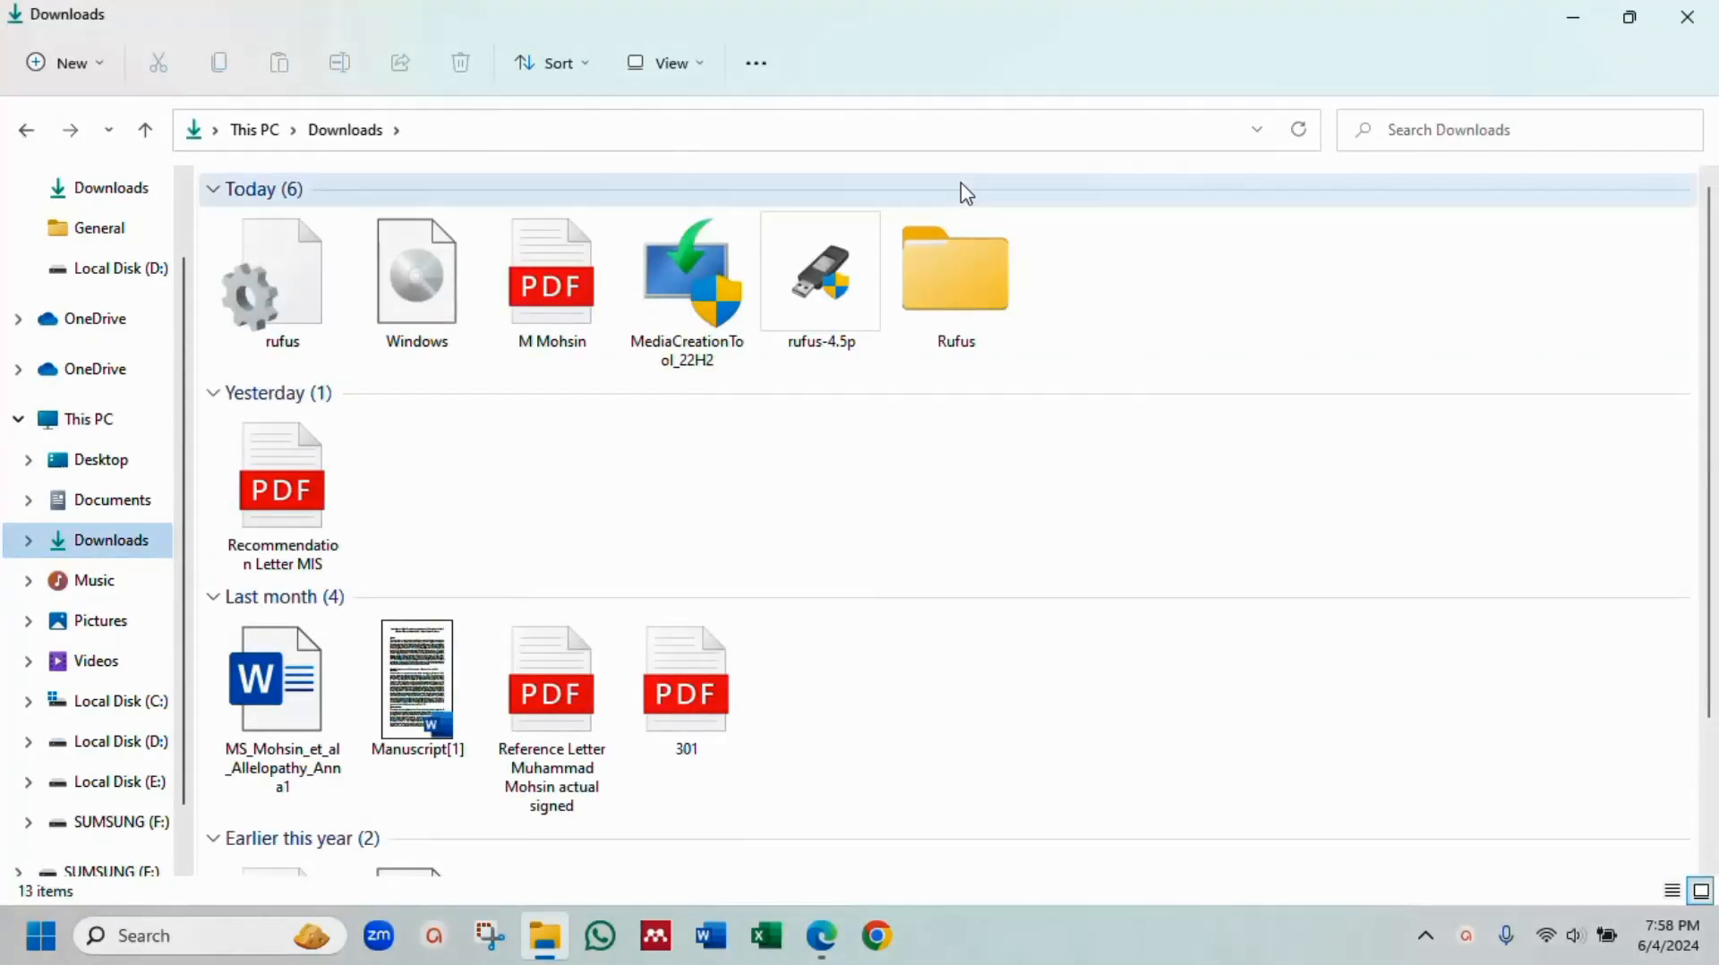
double_click(821, 275)
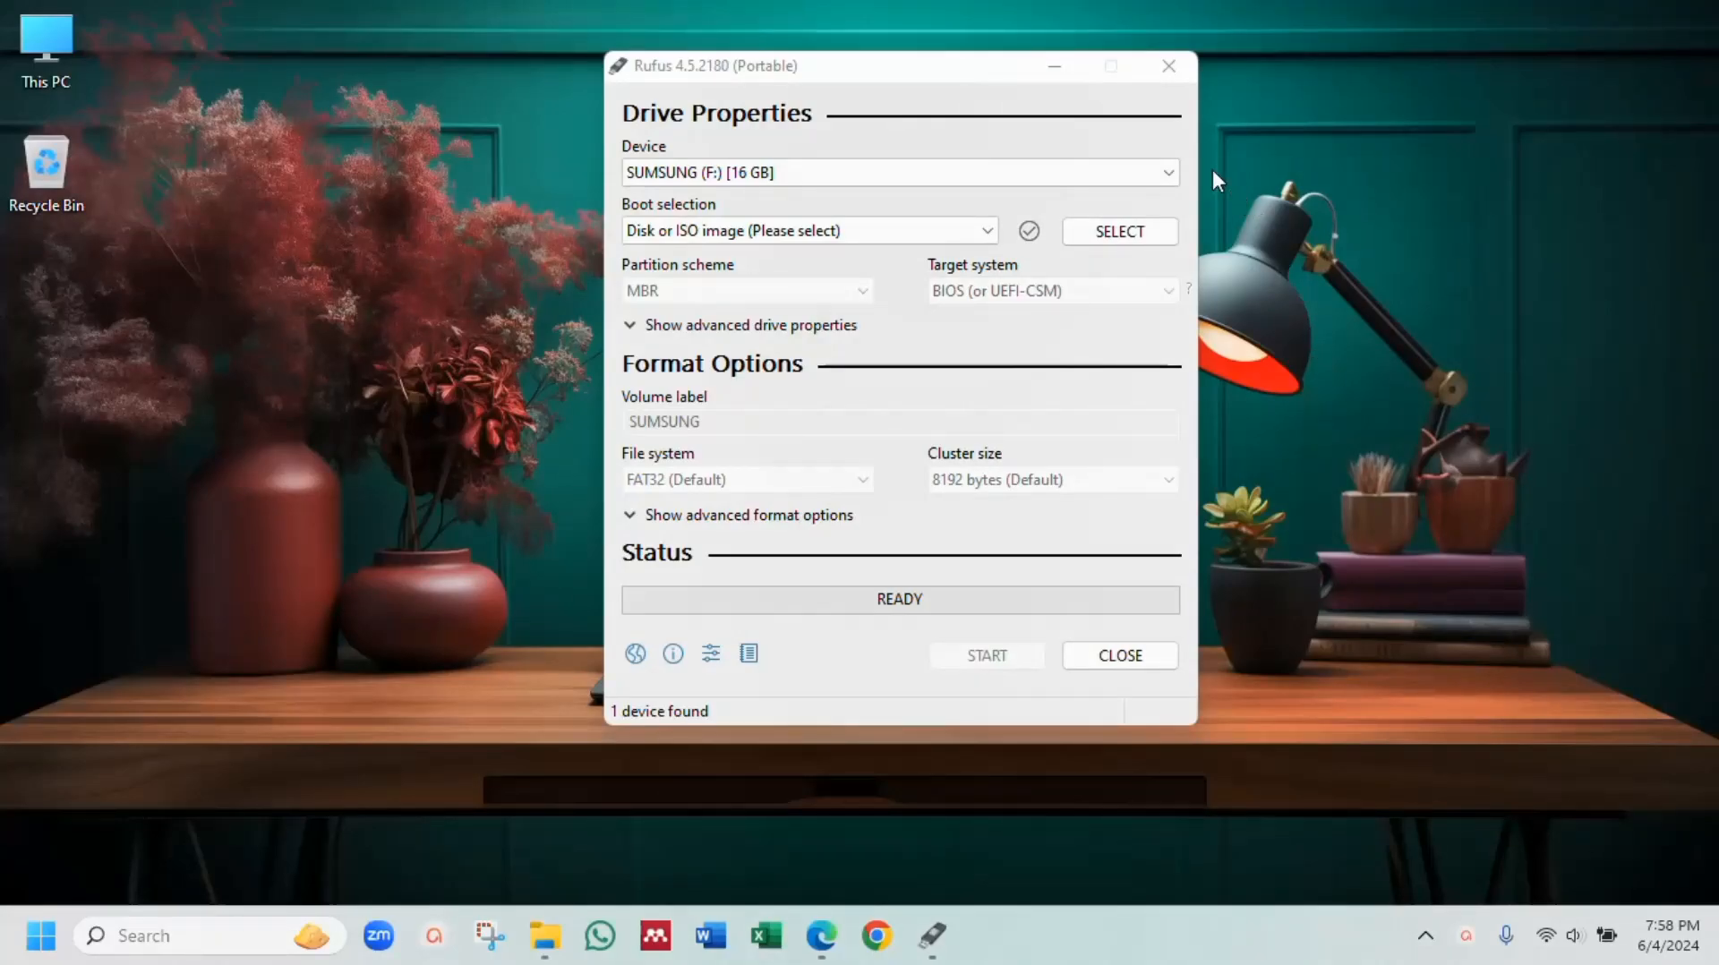
Step: Choose the SUMSUNG (F:) 16 GB drive as the device and load Windows.iso from Downloads as the boot image
click(1162, 173)
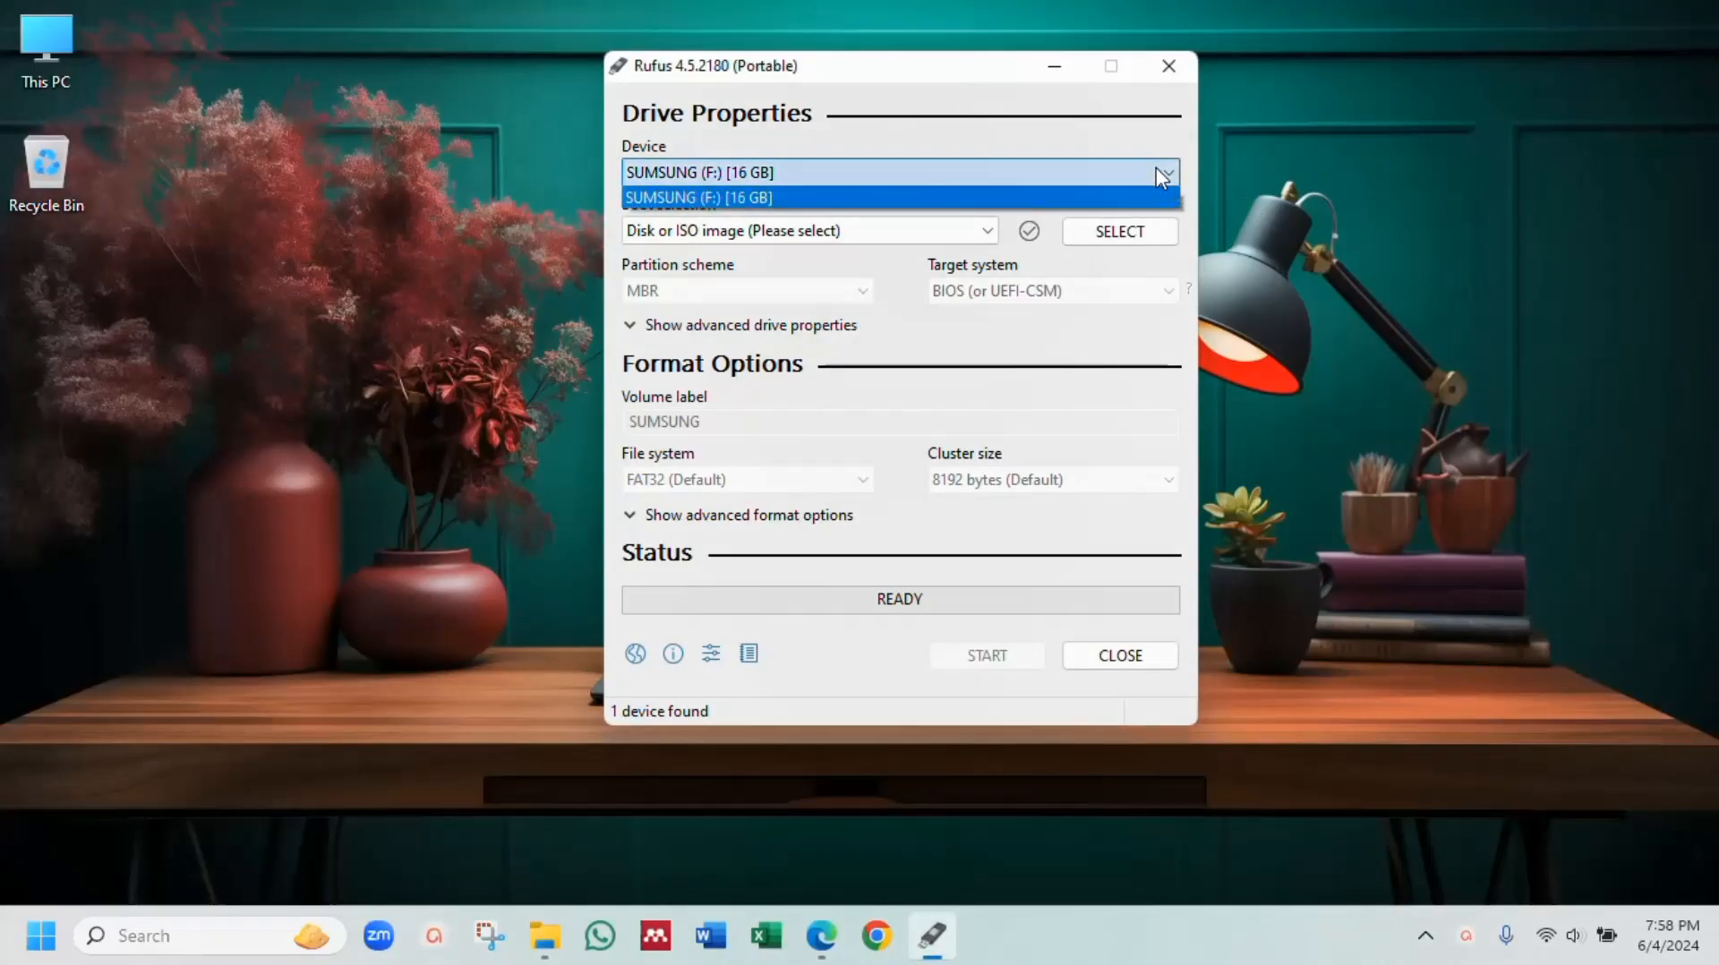
click(976, 197)
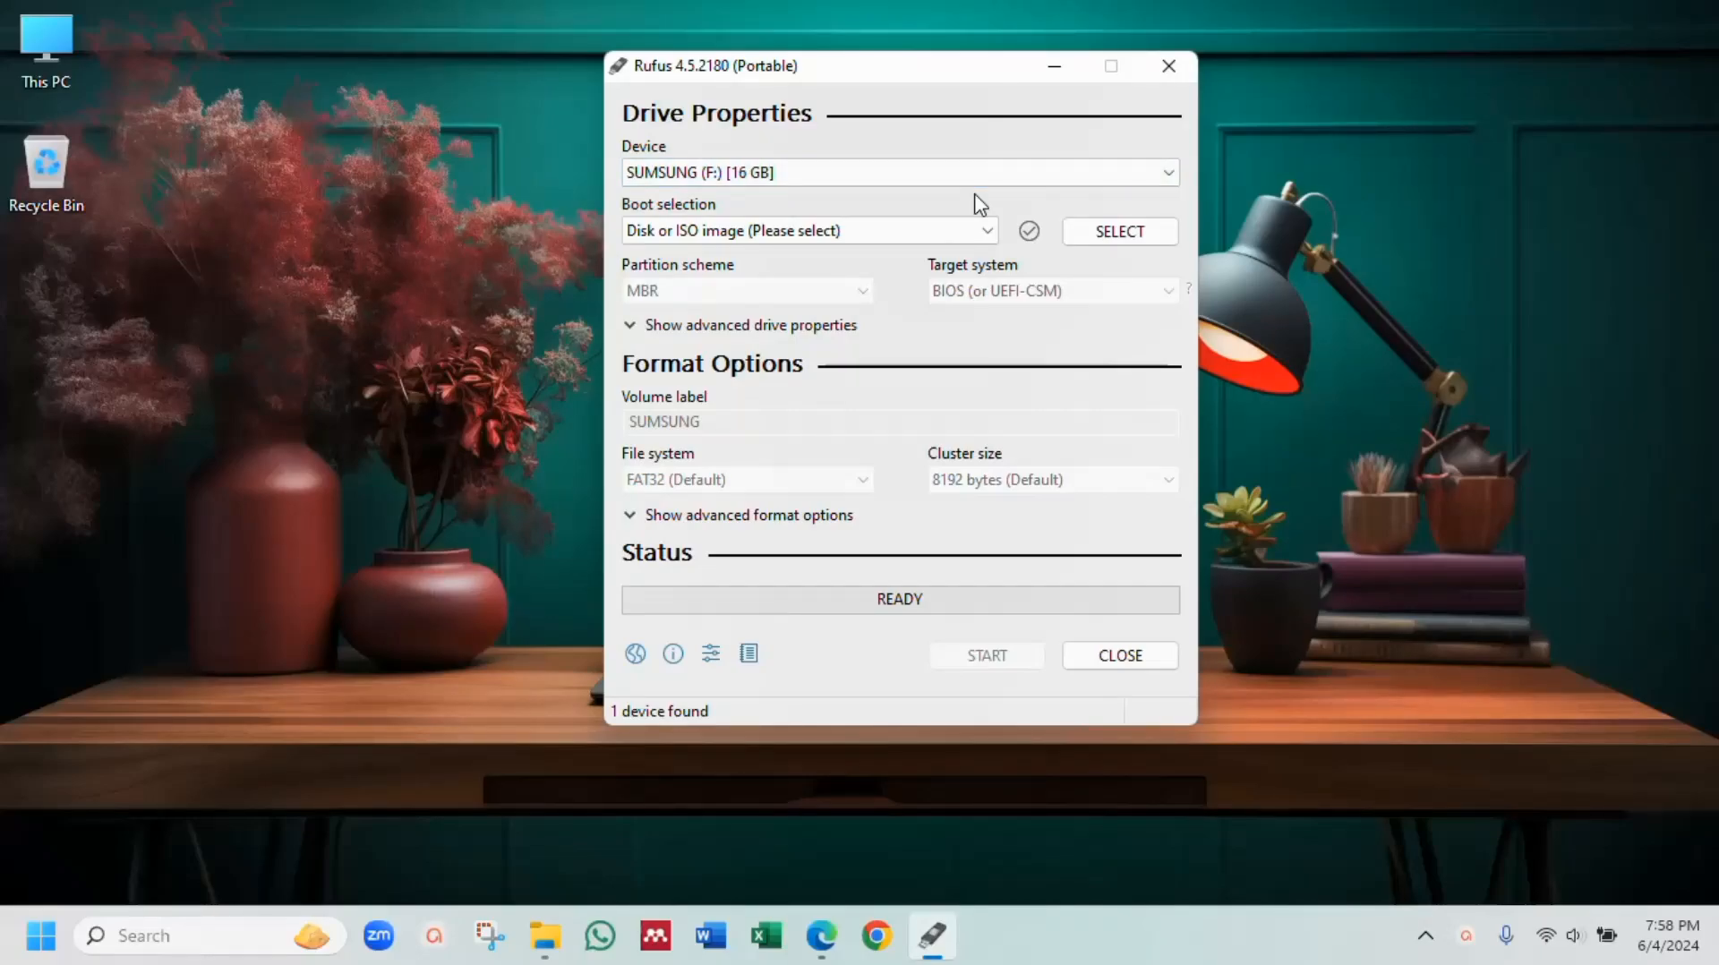
click(981, 231)
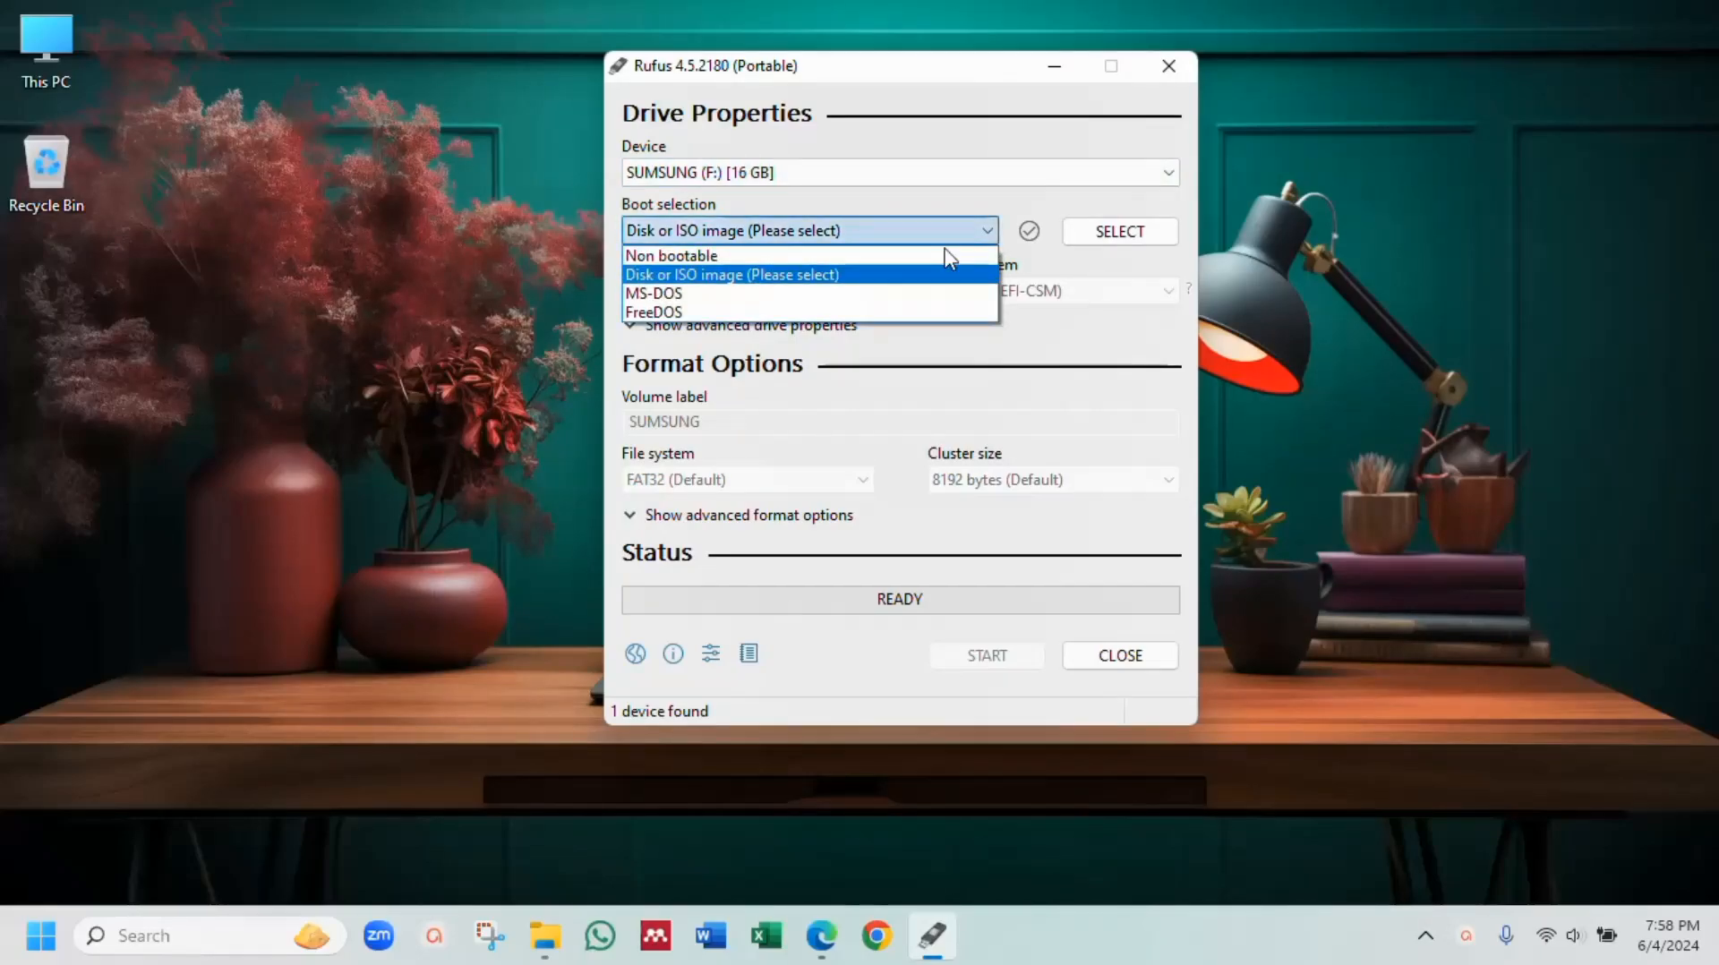
click(816, 277)
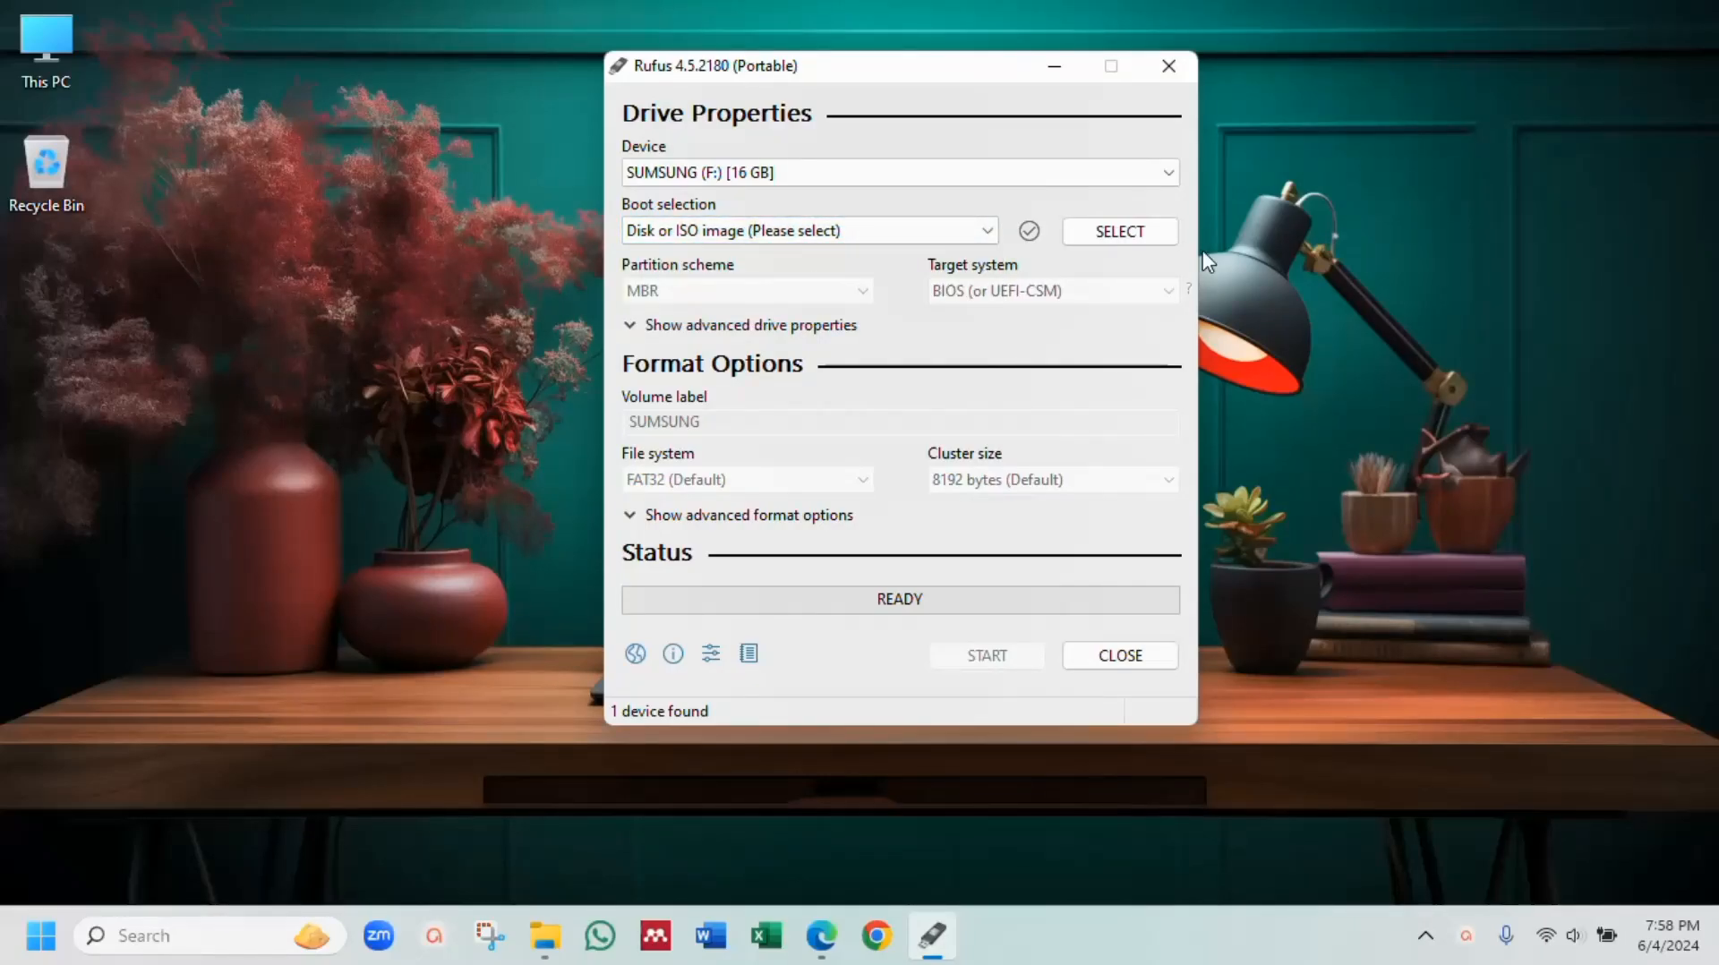
click(1126, 233)
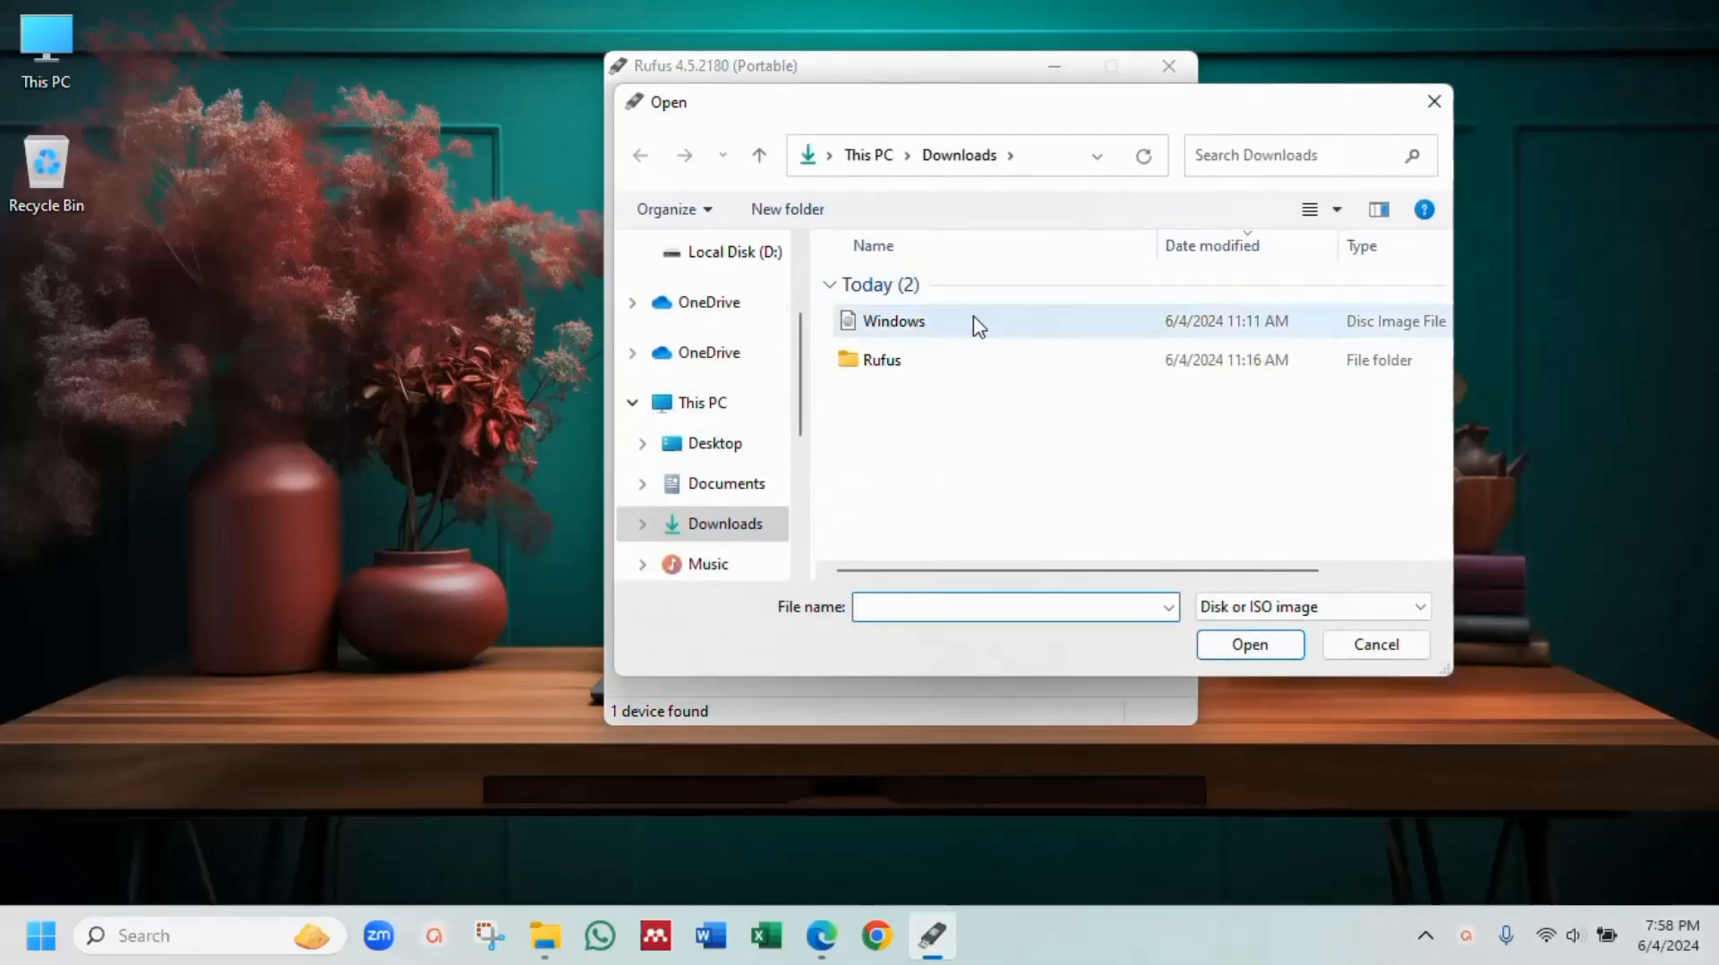
double_click(1055, 330)
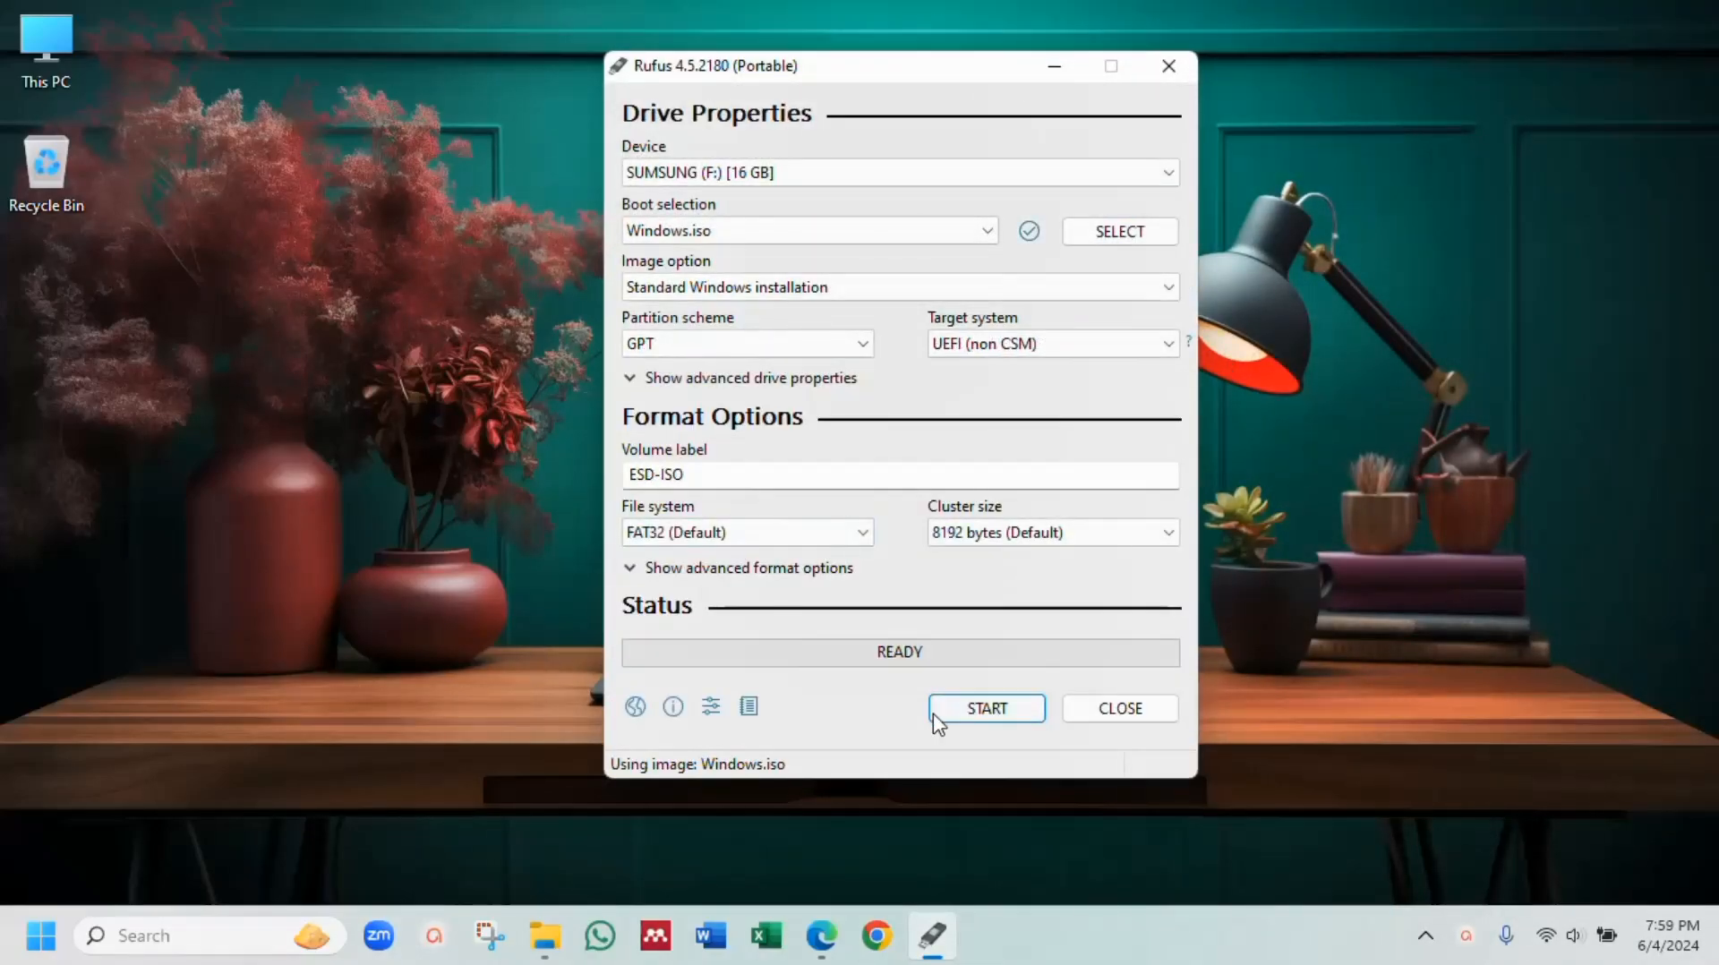
Step: Start writing the bootable drive, accepting the preset Windows customization options and the erasure of all data on the USB device
click(988, 709)
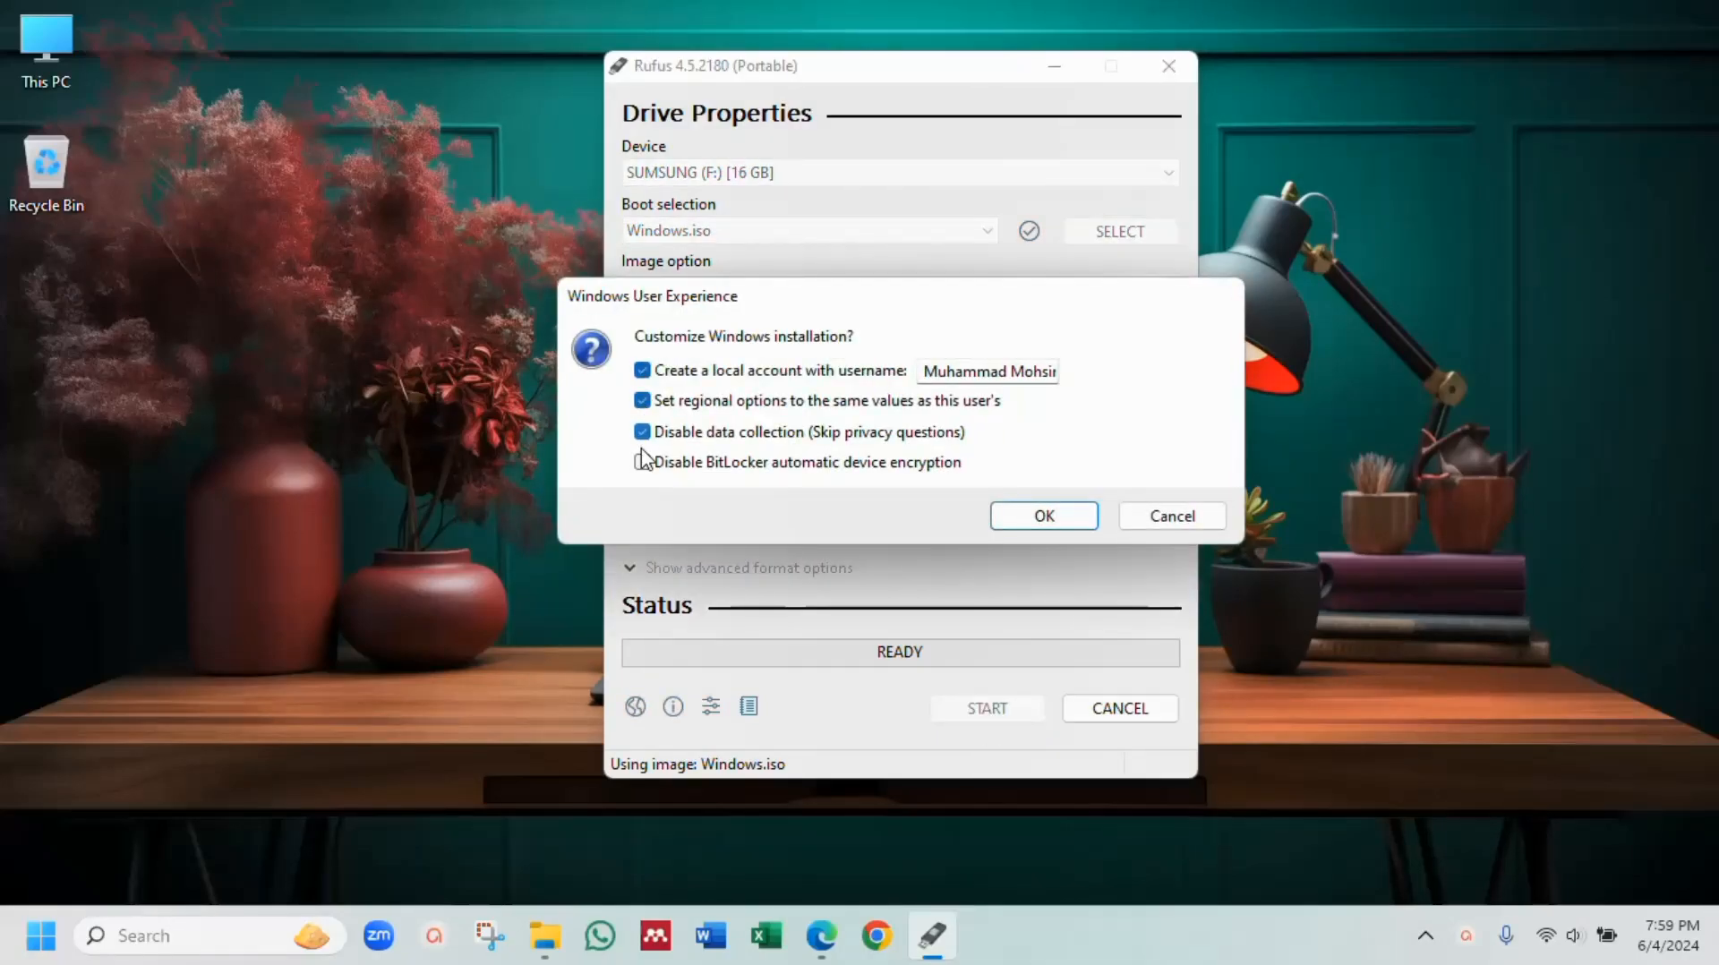
click(1044, 517)
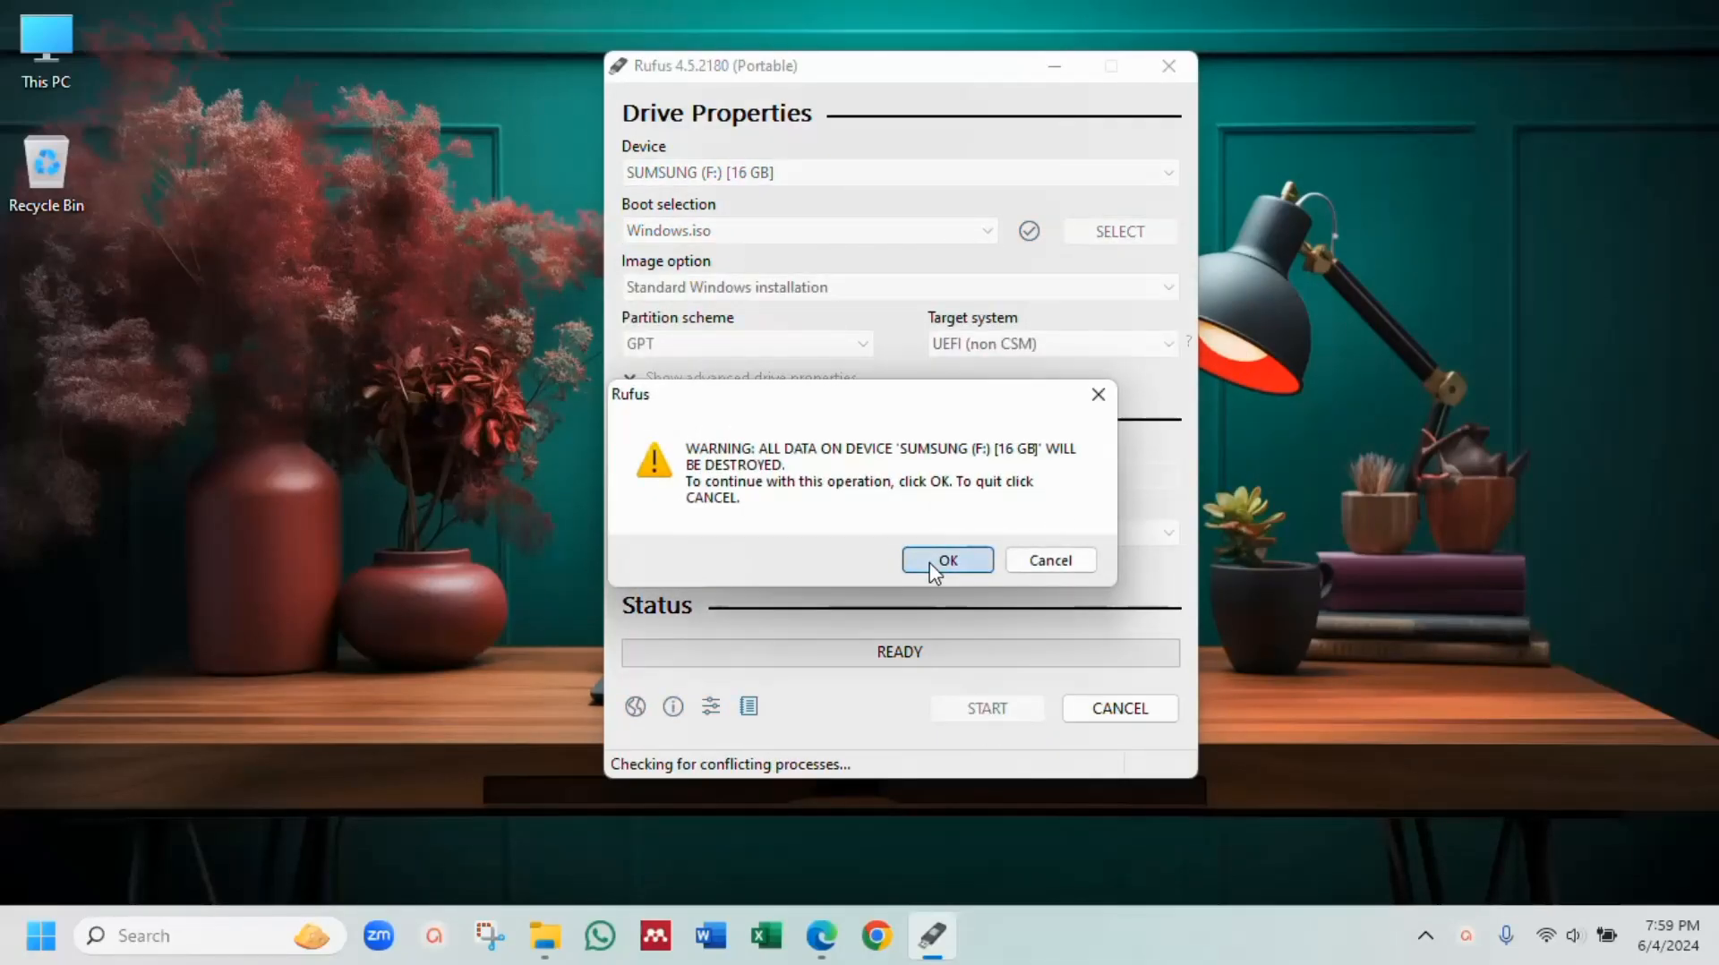
click(931, 565)
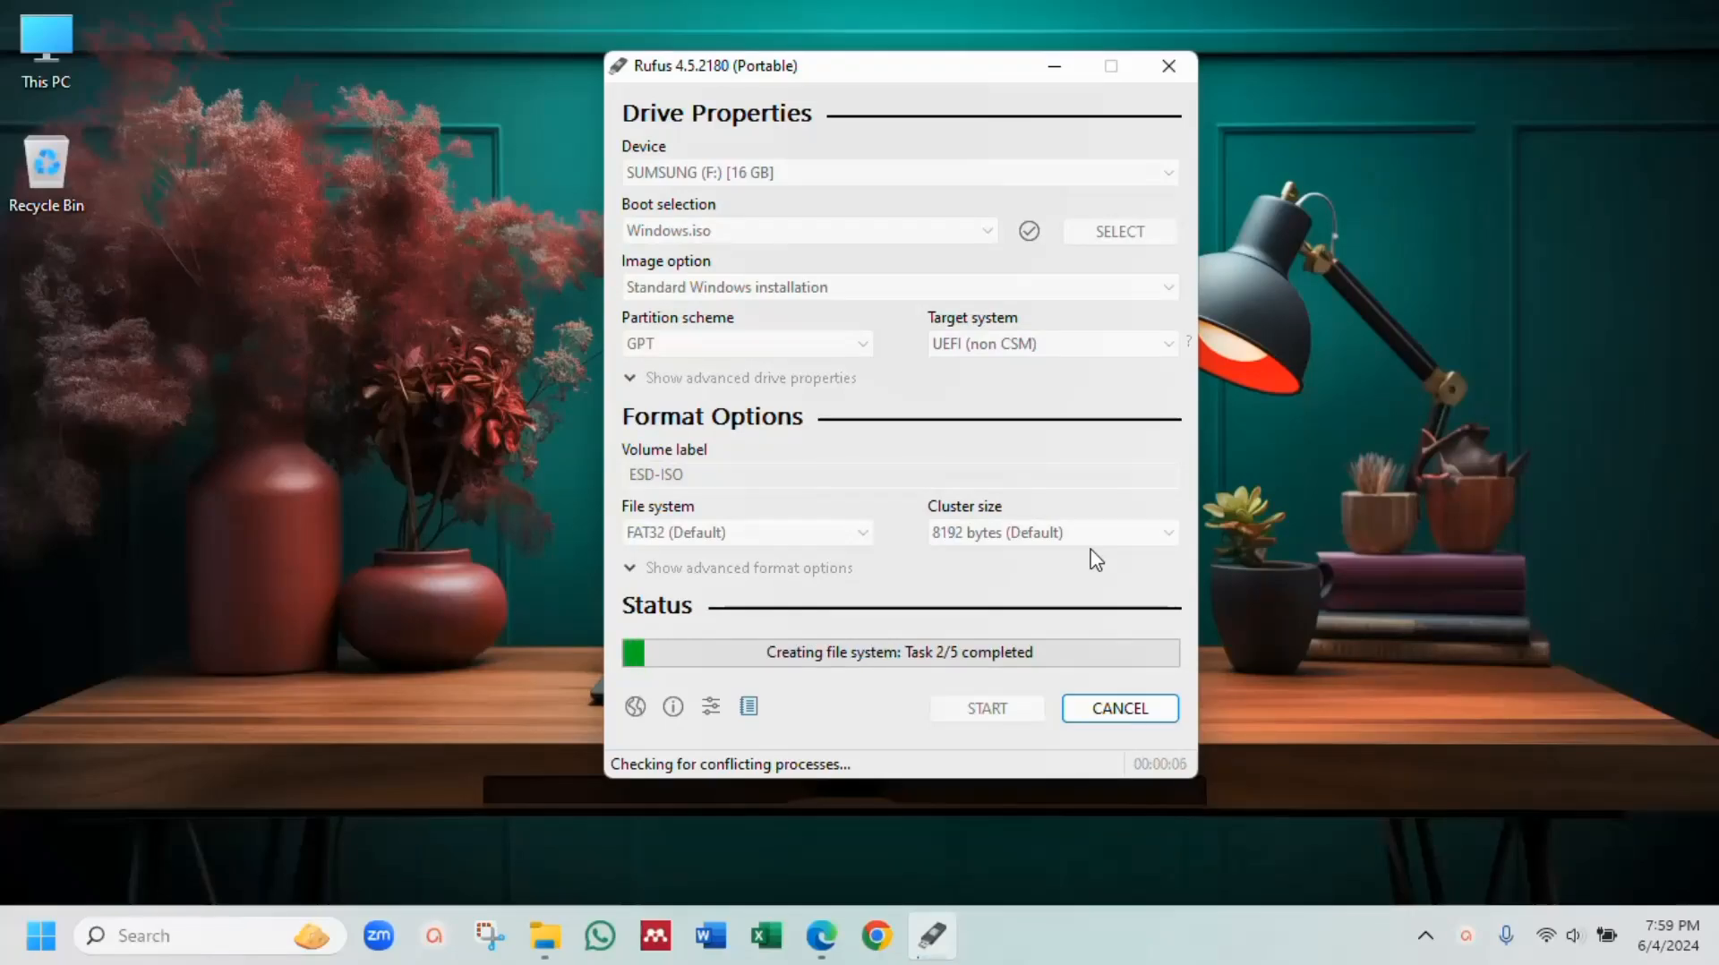